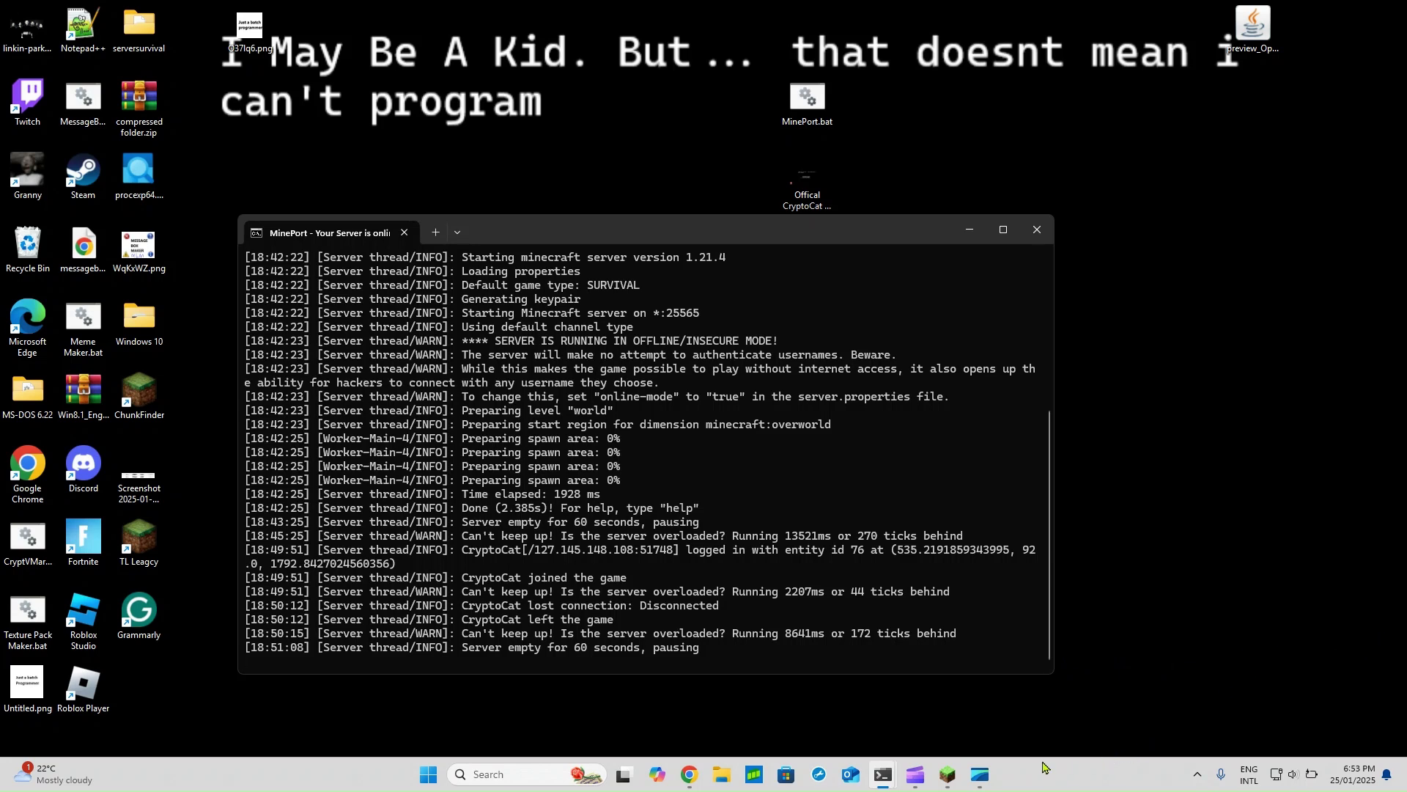
- Bring Minecraft to the front, open Multiplayer and try joining the local server
left_click_drag(1114, 723, 1077, 517)
left_click(942, 776)
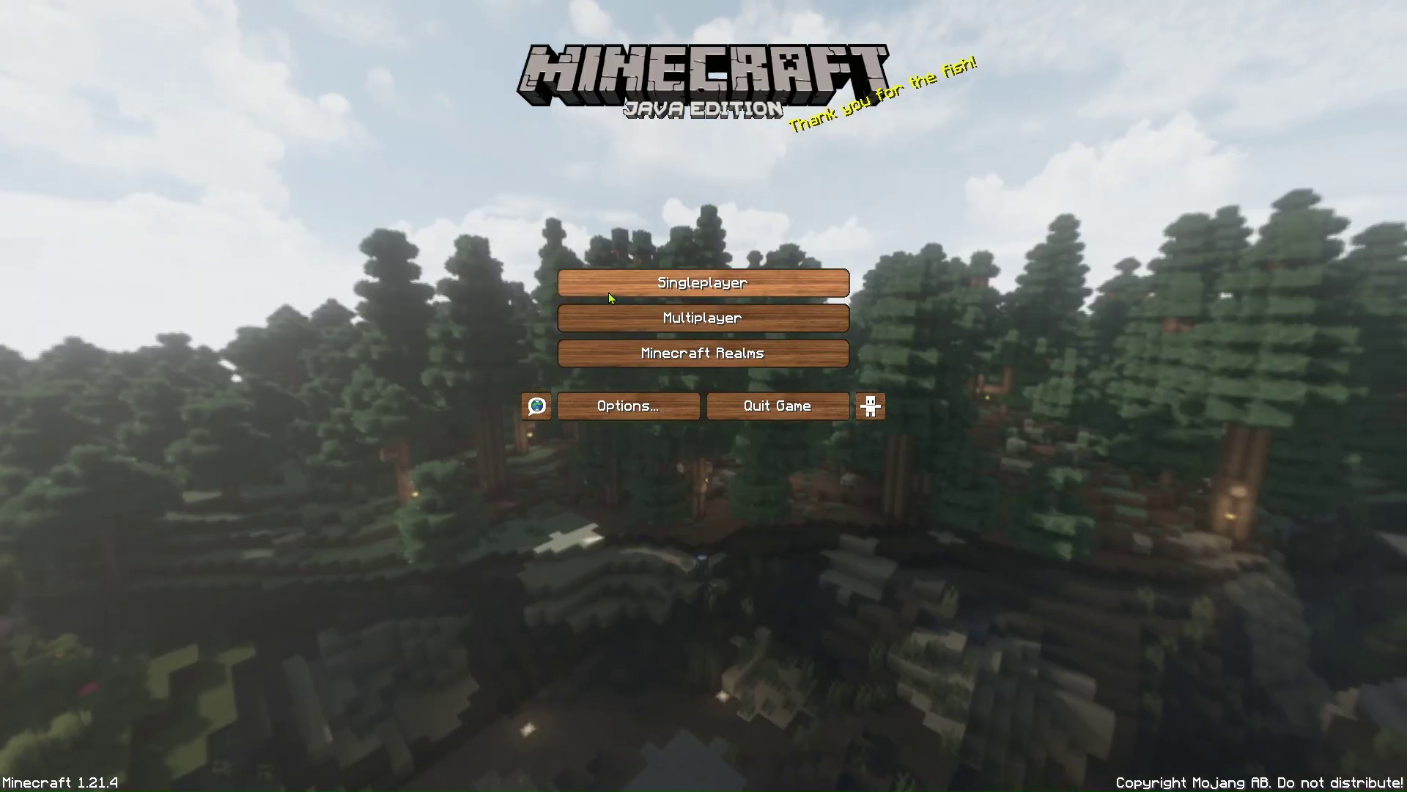
left_click(729, 311)
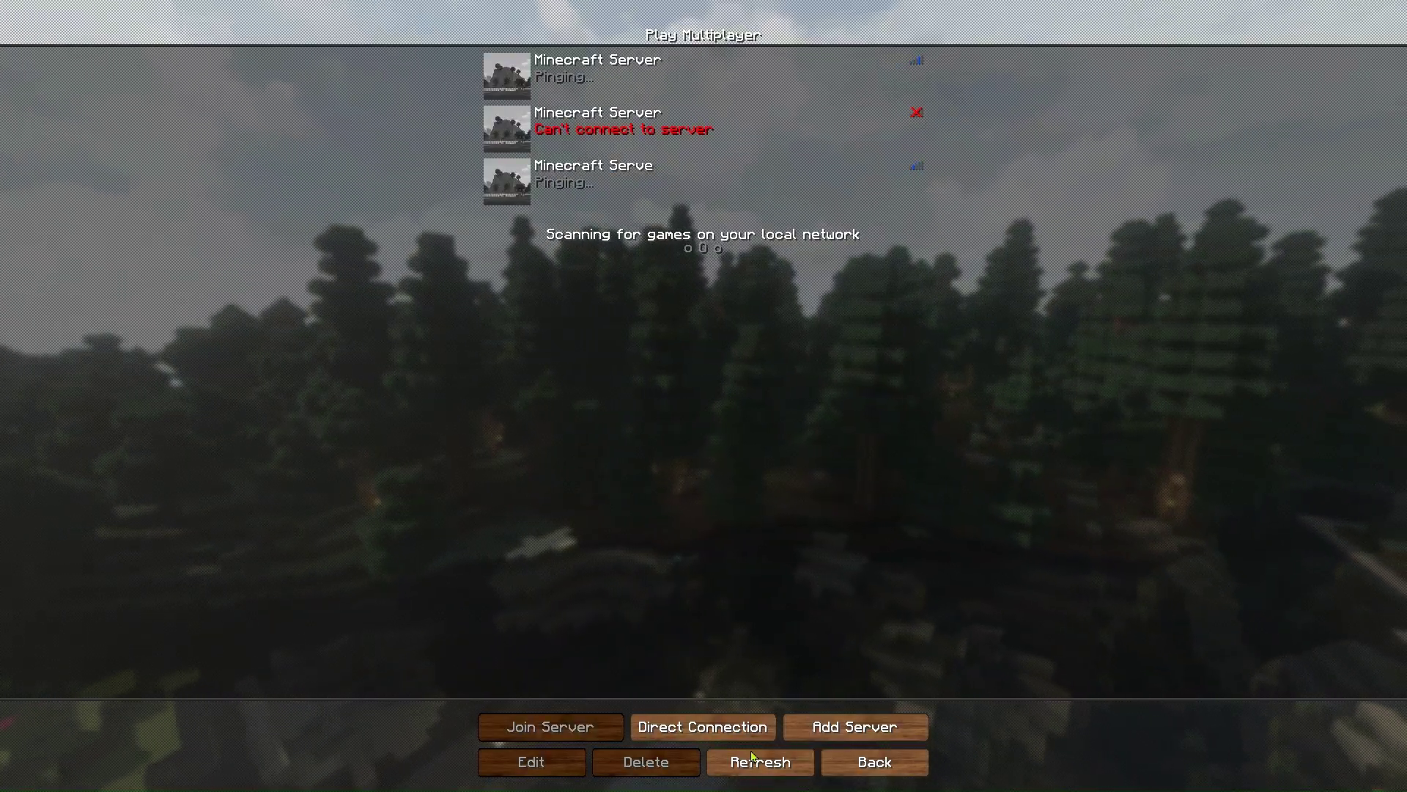
double_click(516, 129)
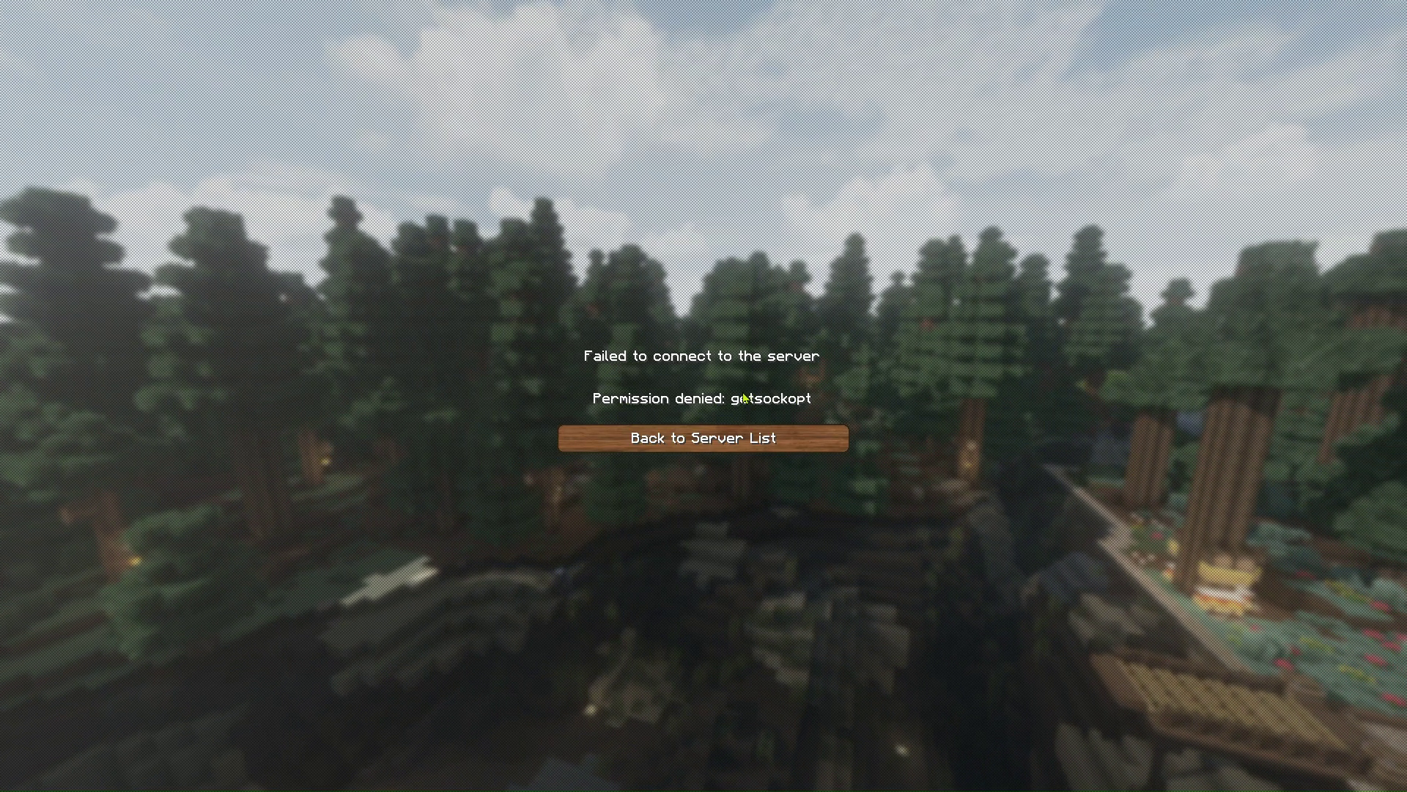
- Retry the local server after each getsockopt failure, then return to the main menu
left_click(770, 431)
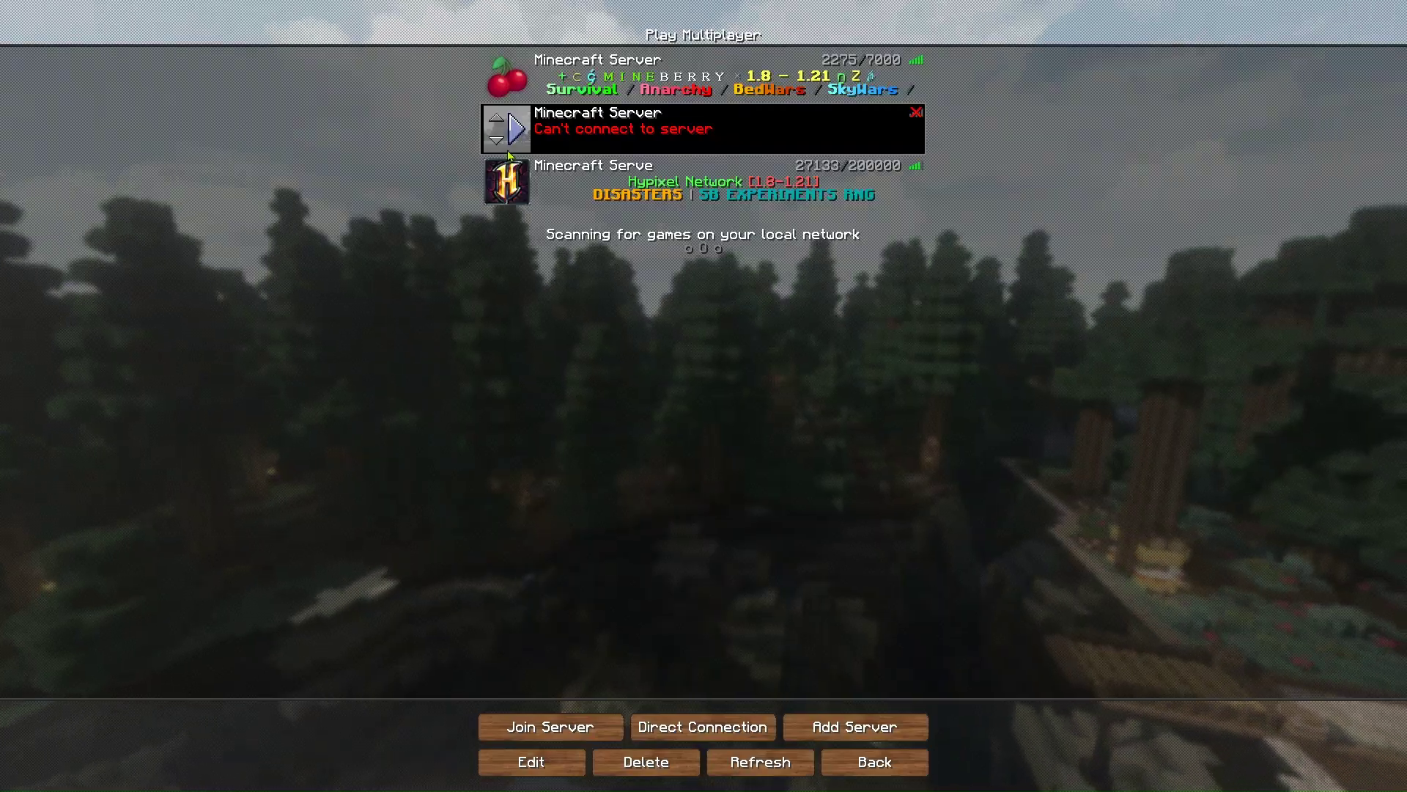
left_click(511, 181)
double_click(511, 126)
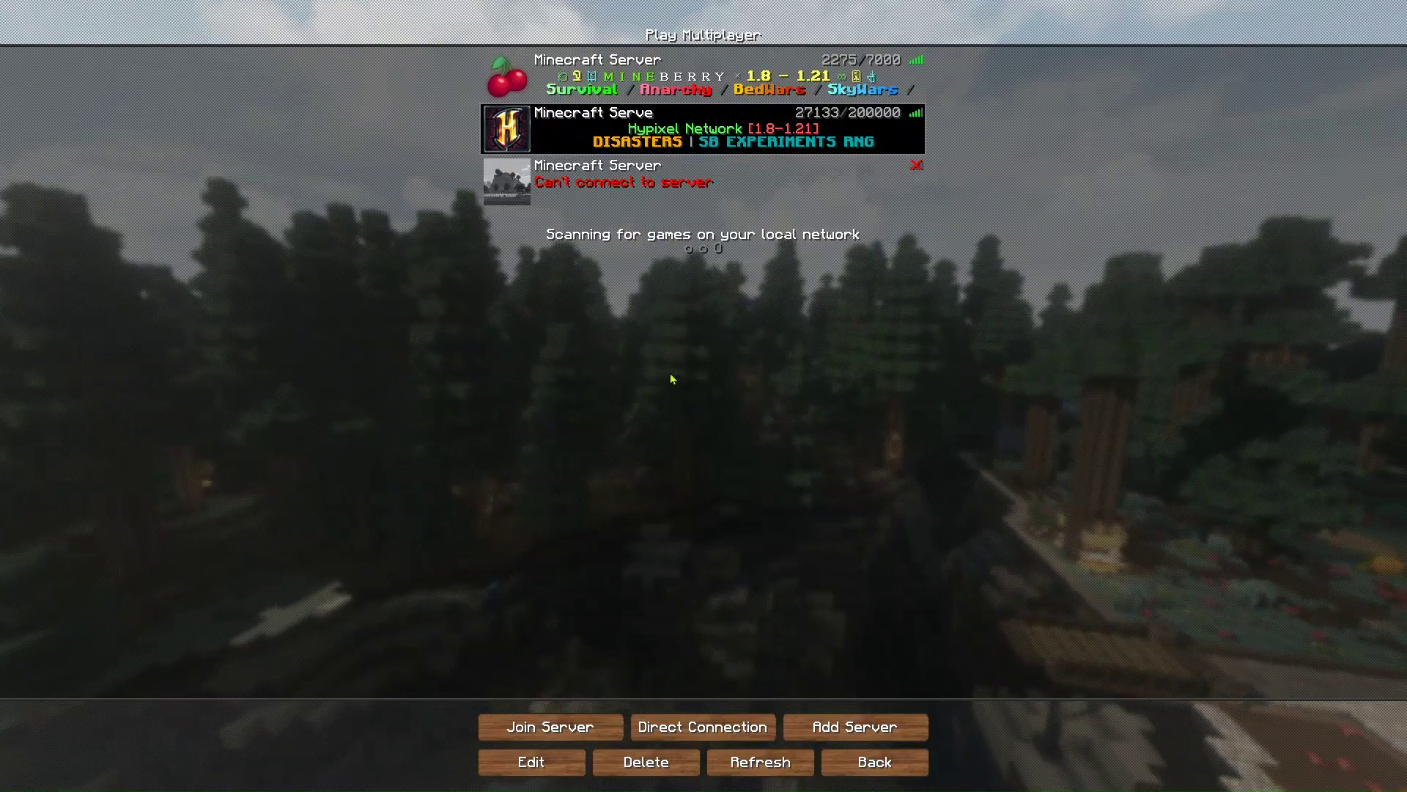
double_click(512, 178)
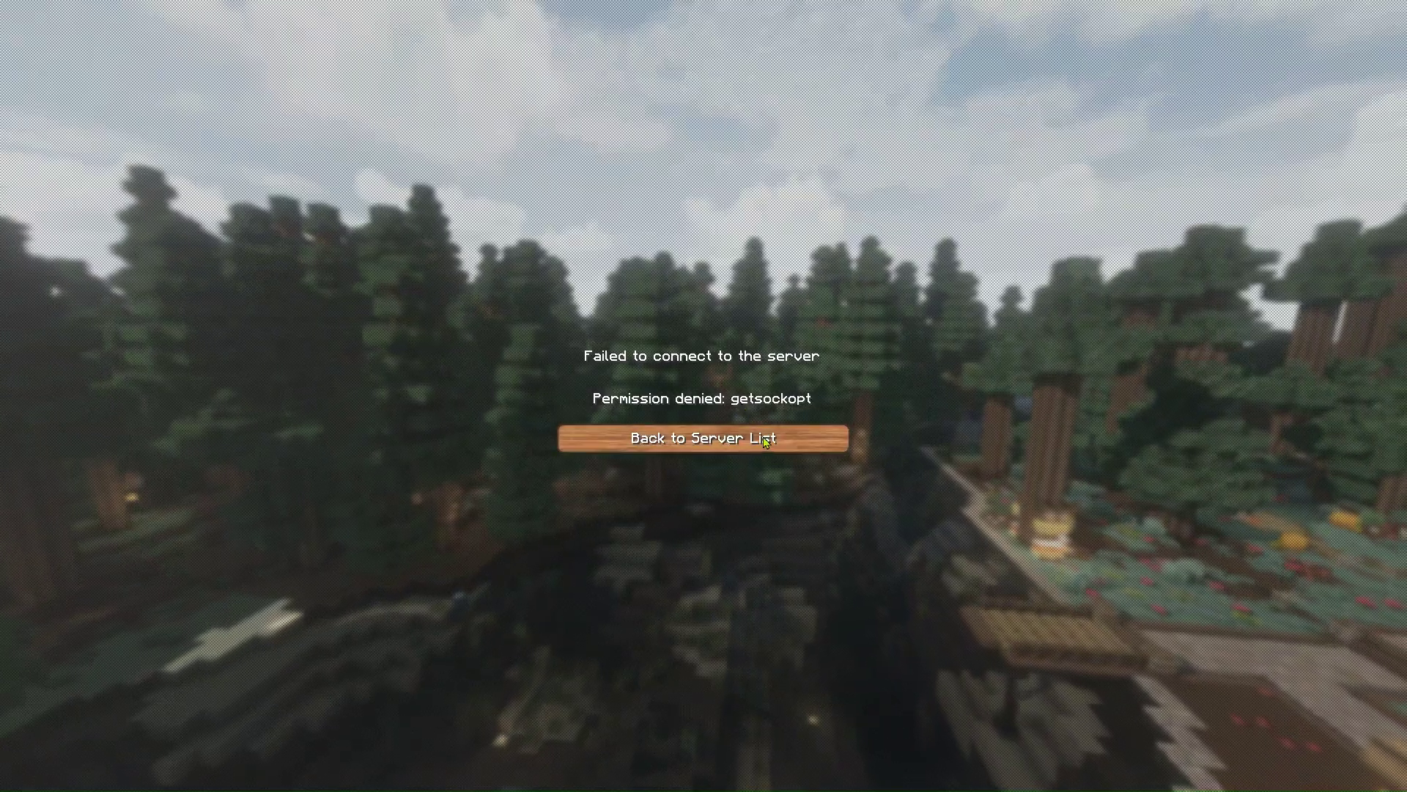
left_click(741, 431)
key("Return")
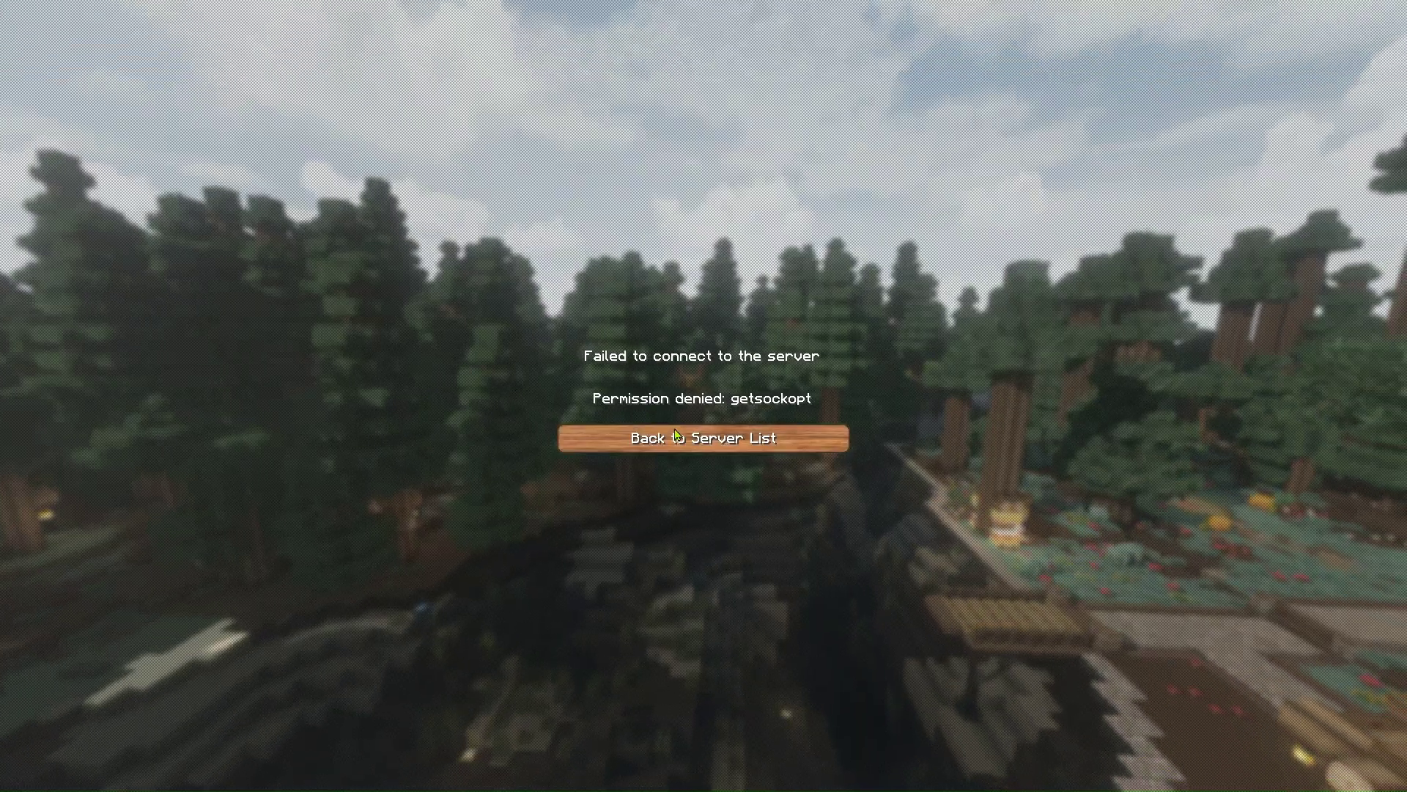
left_click(704, 435)
key("Escape")
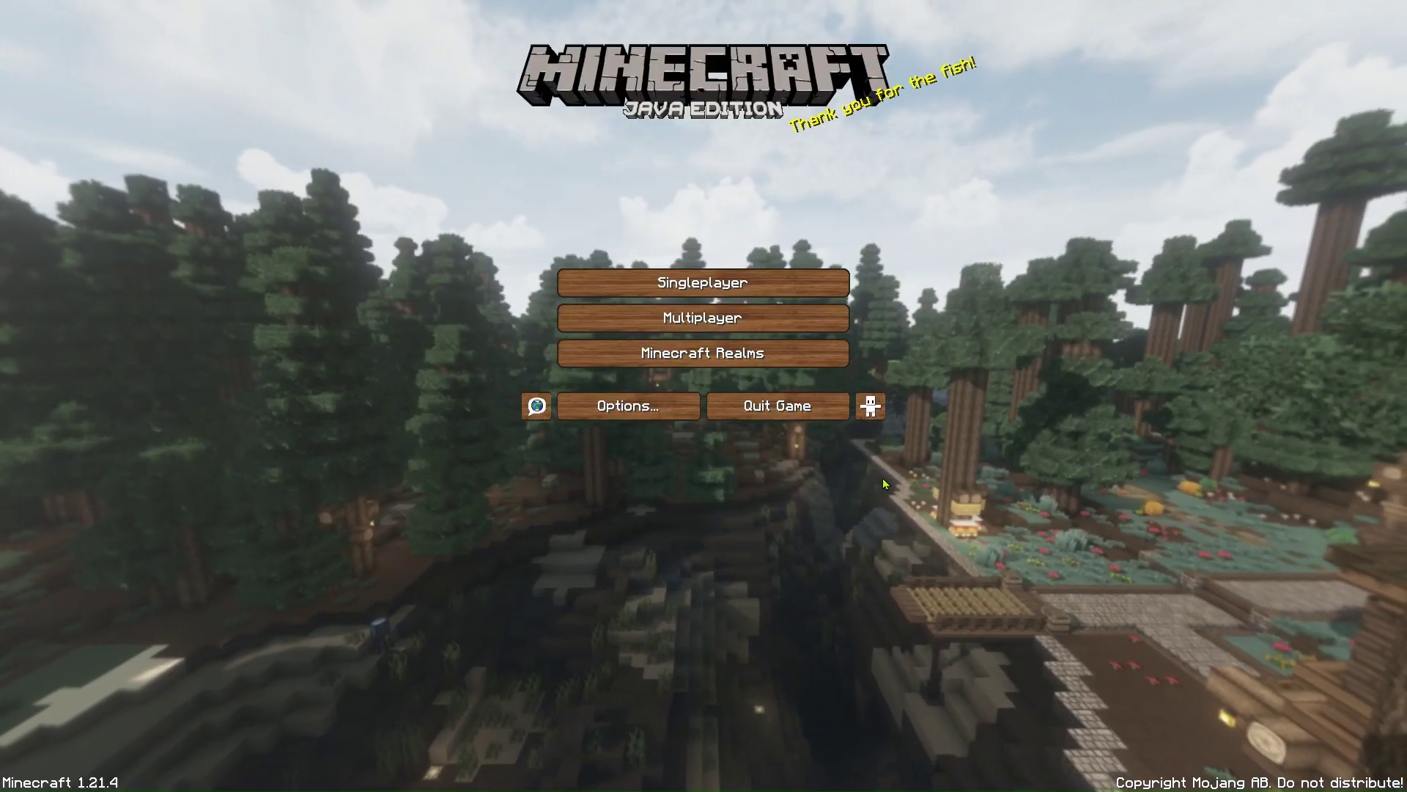
- Take Minecraft out of fullscreen and move its window to the upper right
key("F11")
left_click_drag(715, 190, 1069, 84)
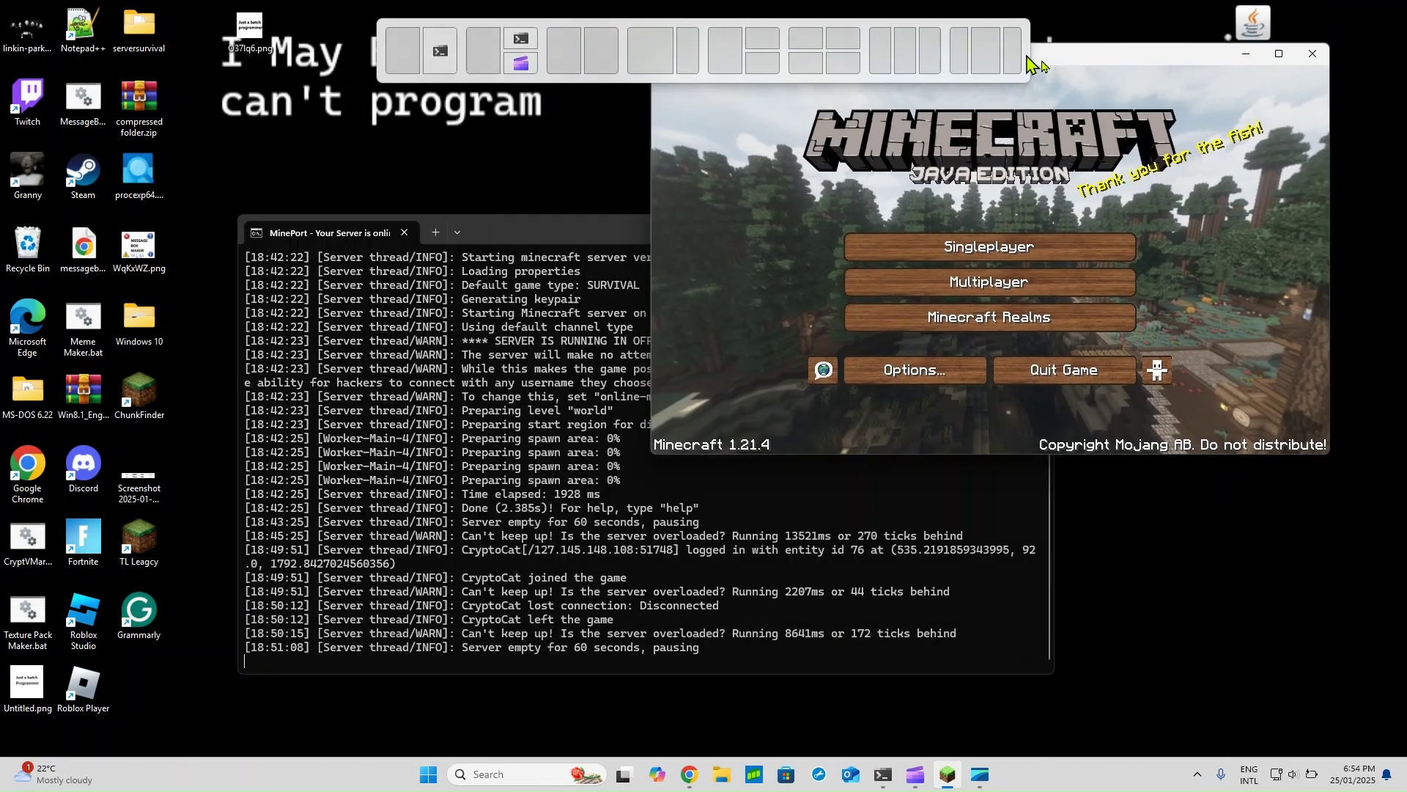
mouse_move(473, 232)
left_mouse_down()
mouse_move(462, 107)
mouse_move(396, 351)
left_mouse_up()
scroll(396, 330, "up", 5)
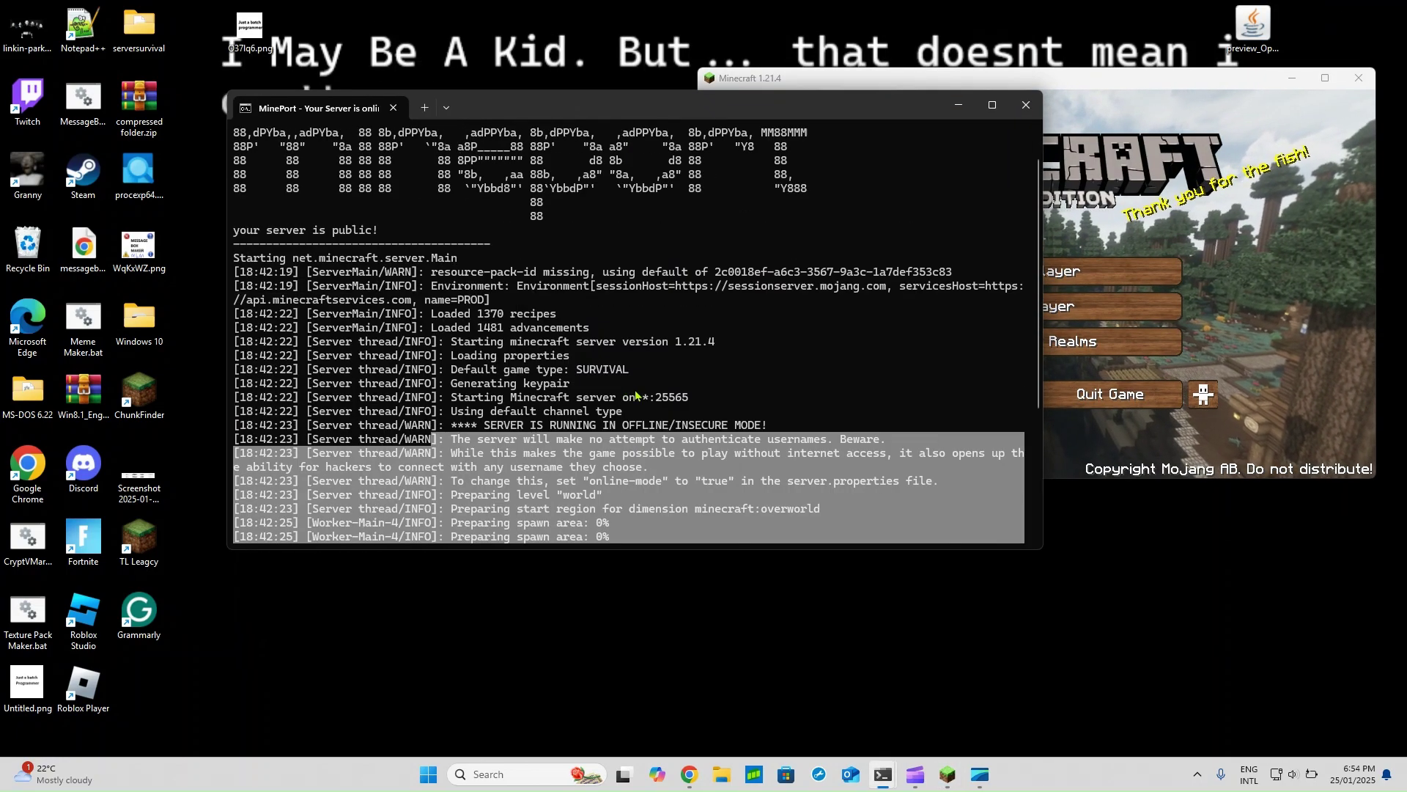
- Copy the connection and lag lines from the server log, then minimise the console
left_click(251, 244)
scroll(440, 330, "down", 5)
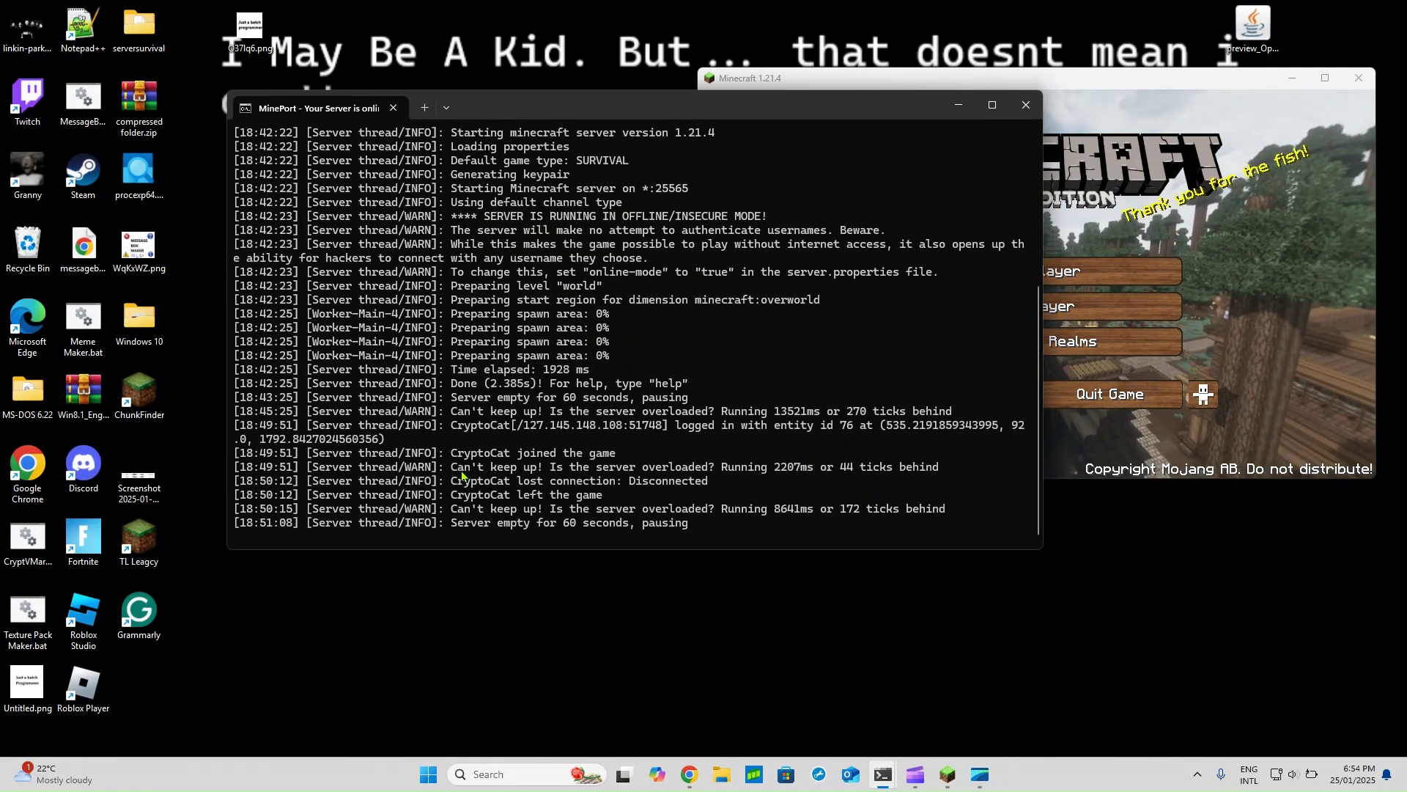
left_click_drag(441, 466, 672, 502)
right_click(672, 502)
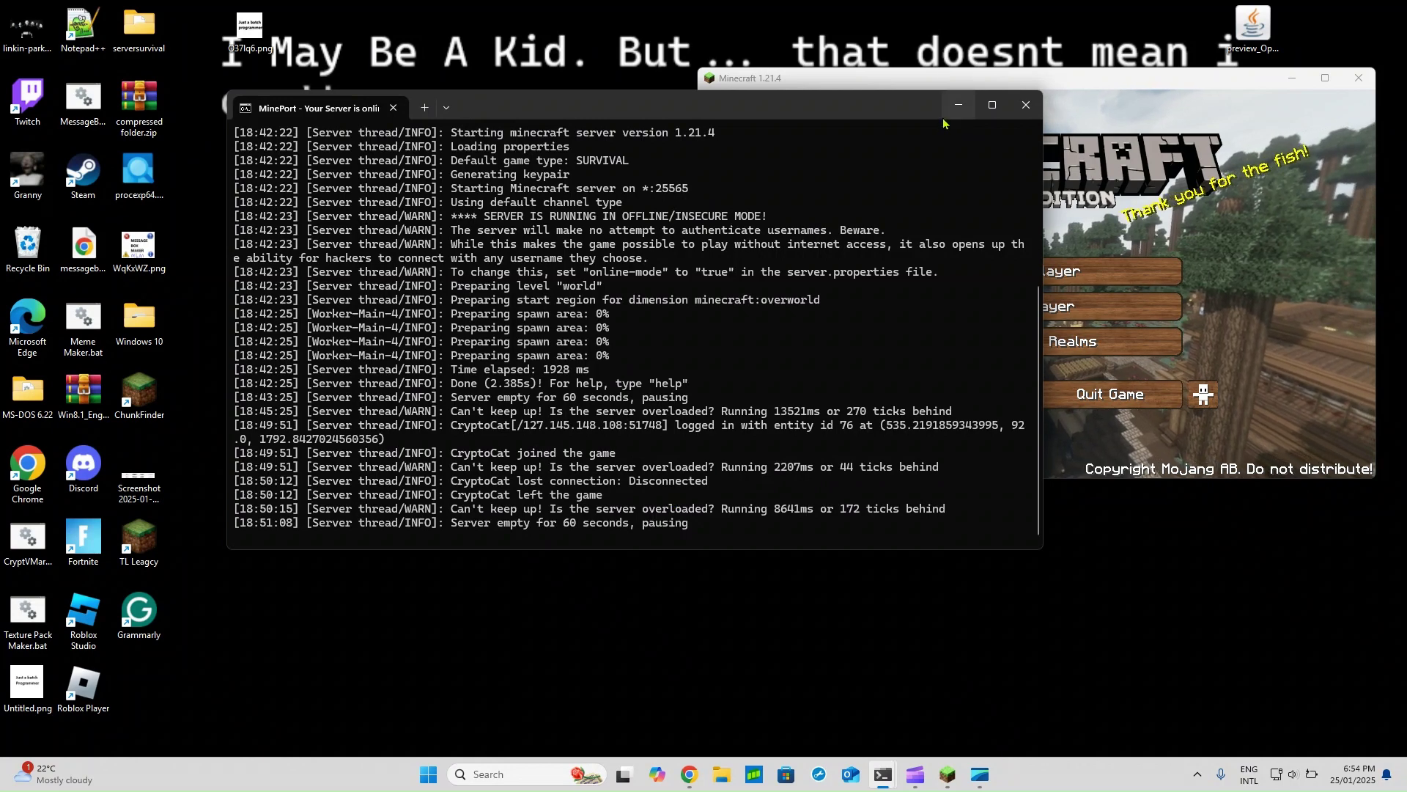
left_click(1105, 226)
- Centre the game window, retry the local server, and reselect it after the getsockopt failure
left_click_drag(792, 78, 563, 133)
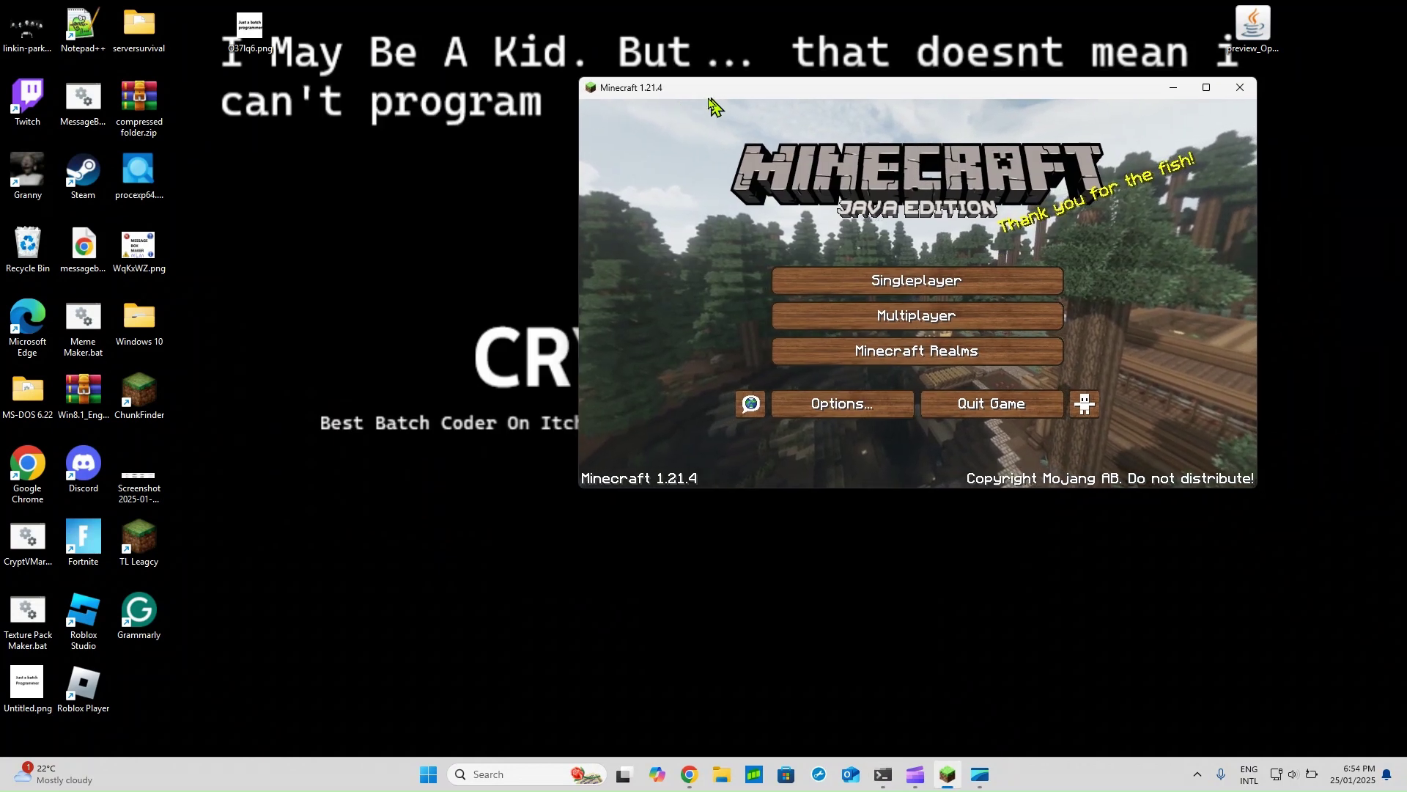
left_click(850, 362)
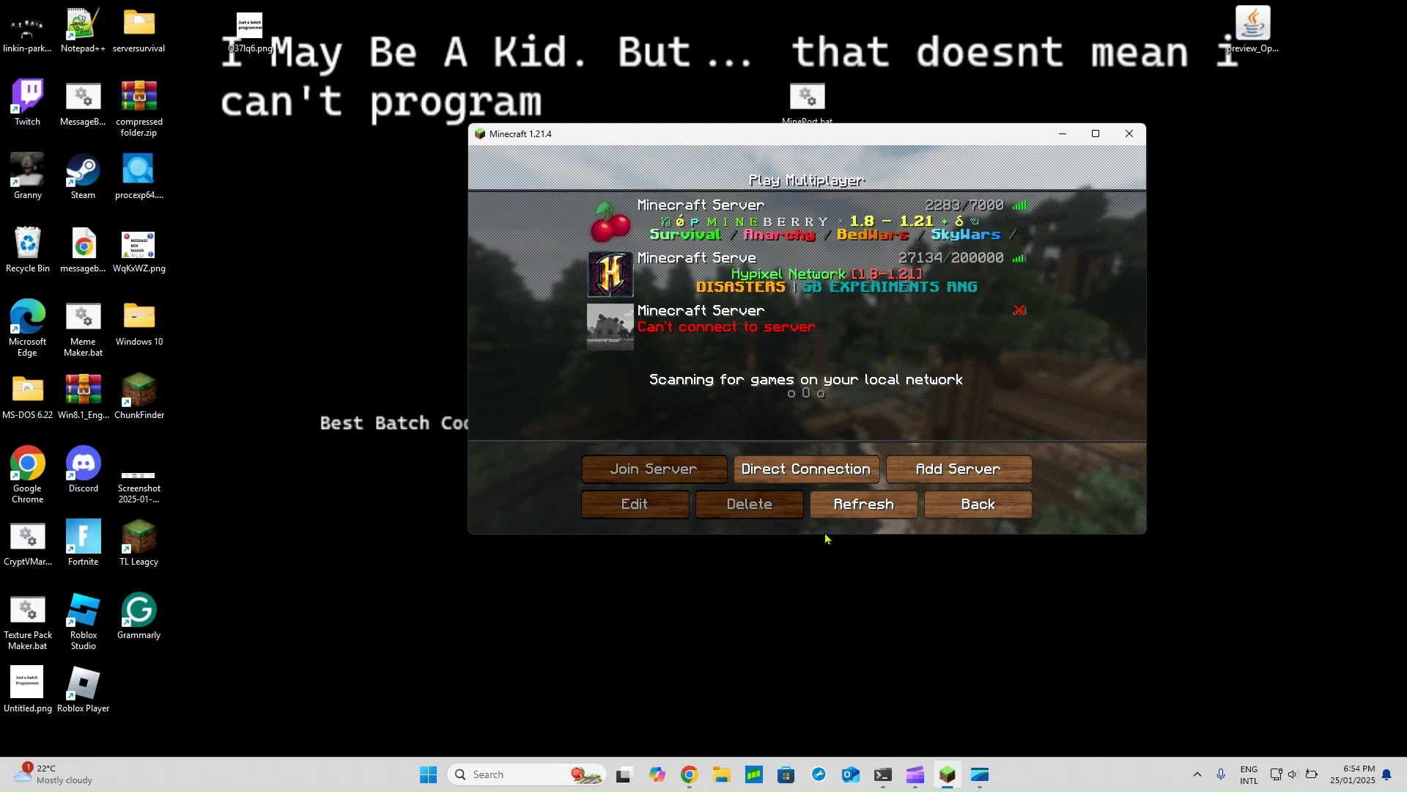
double_click(623, 347)
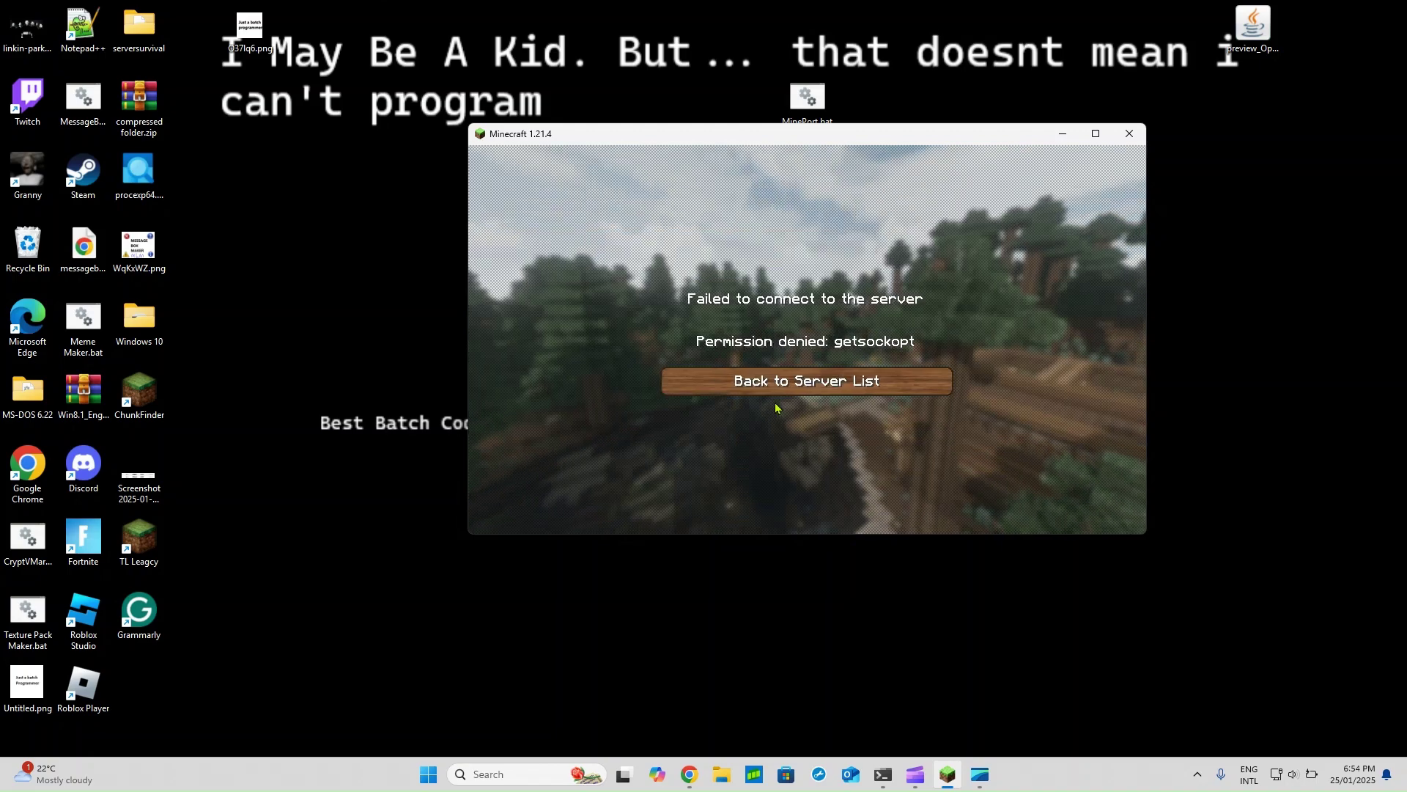
left_click(792, 379)
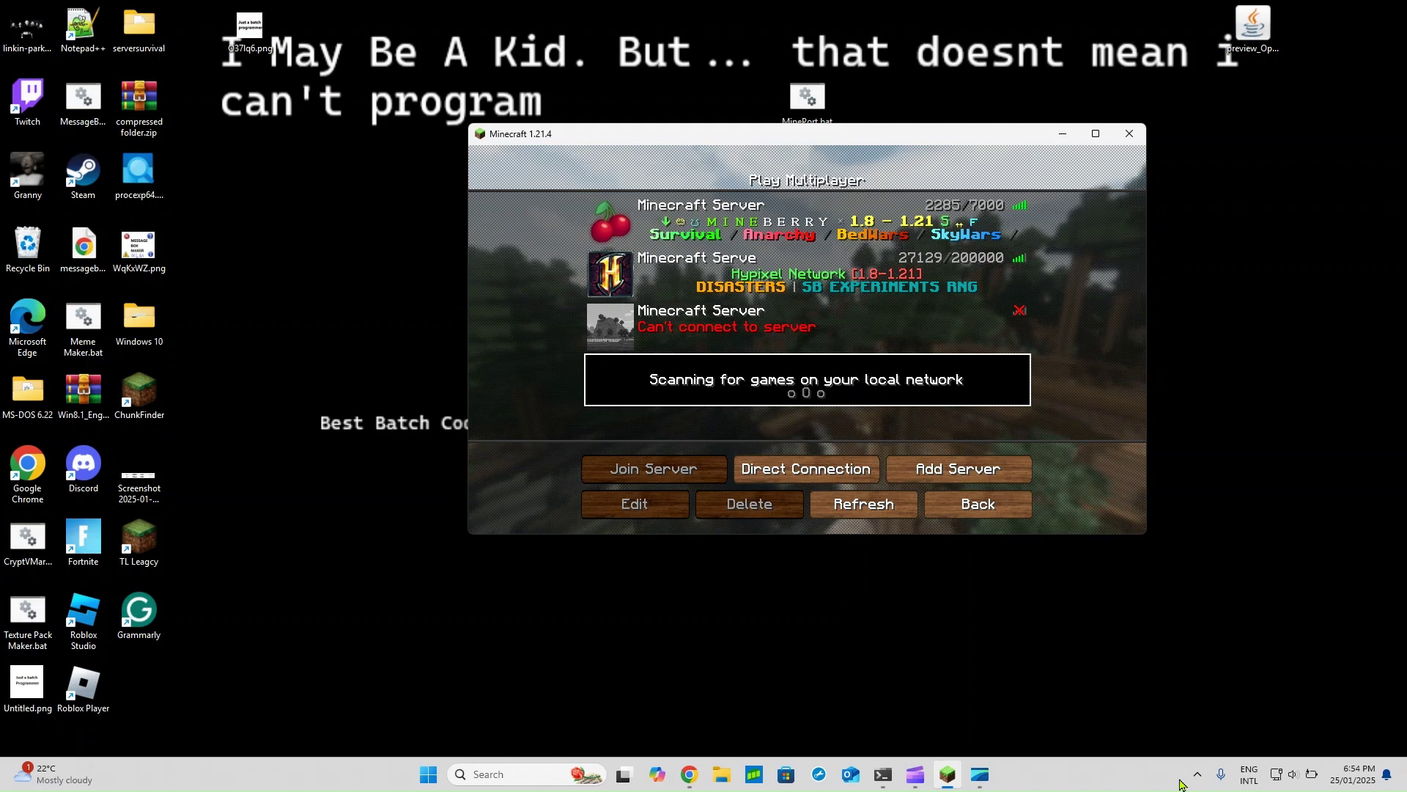
left_click(862, 503)
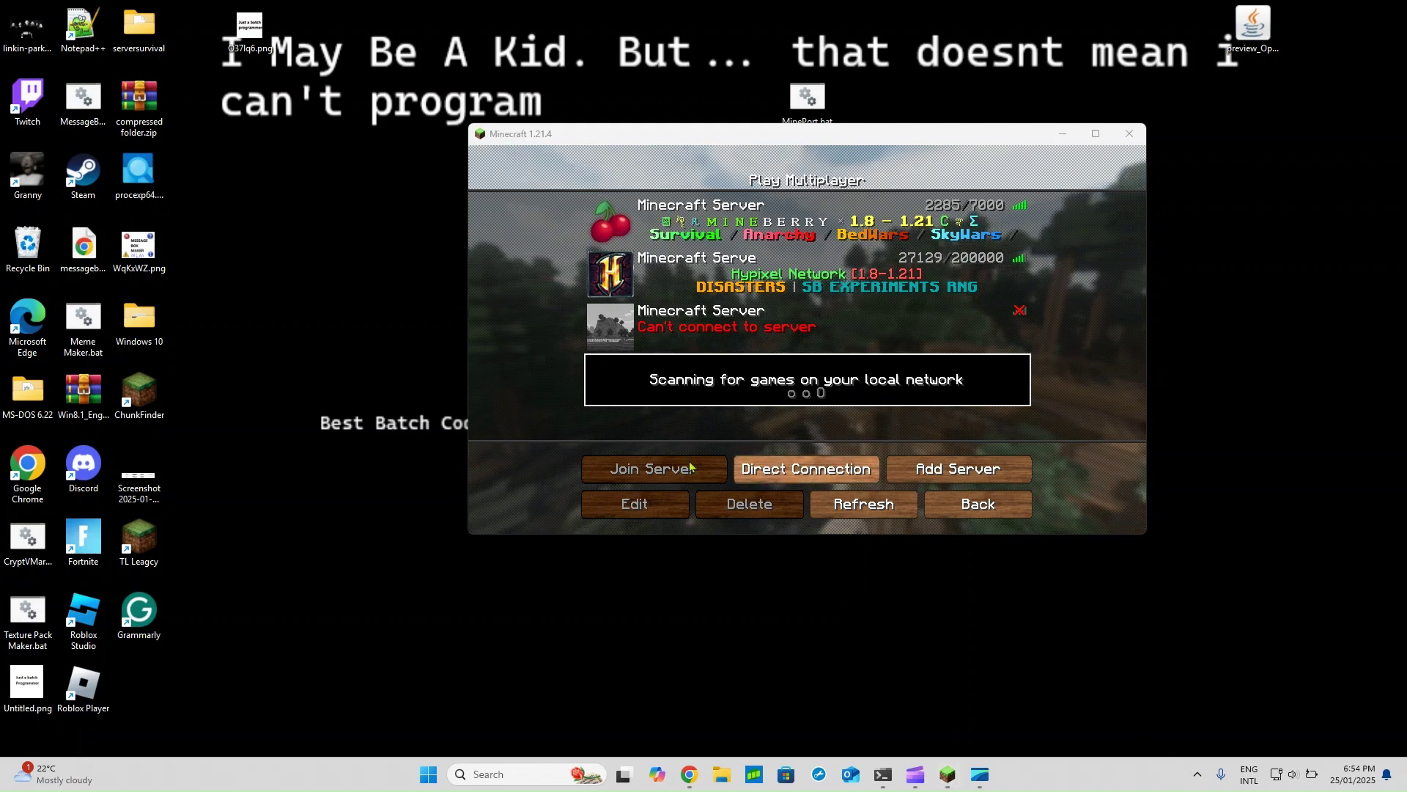
left_click(704, 350)
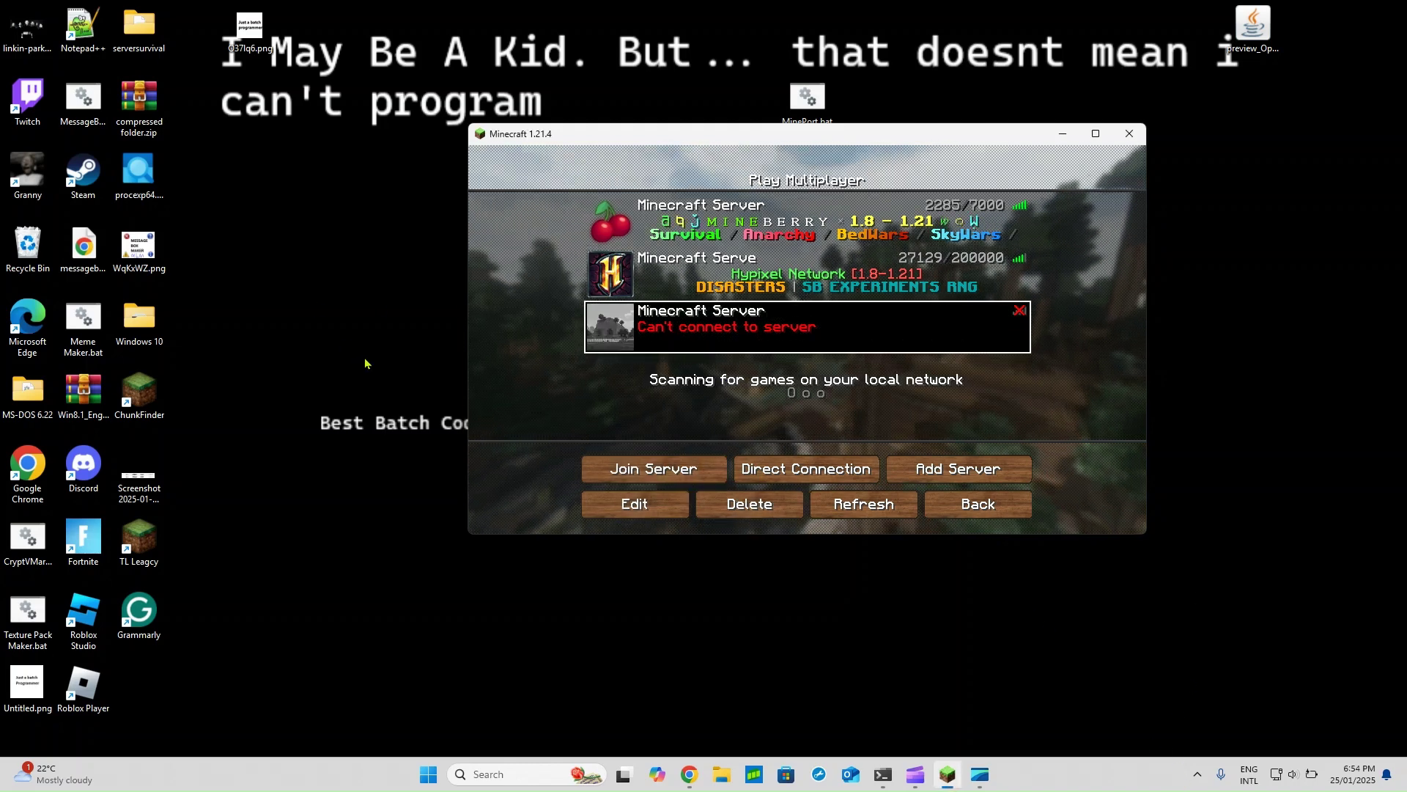
- Try a Start menu search, then dismiss the search results
key("super")
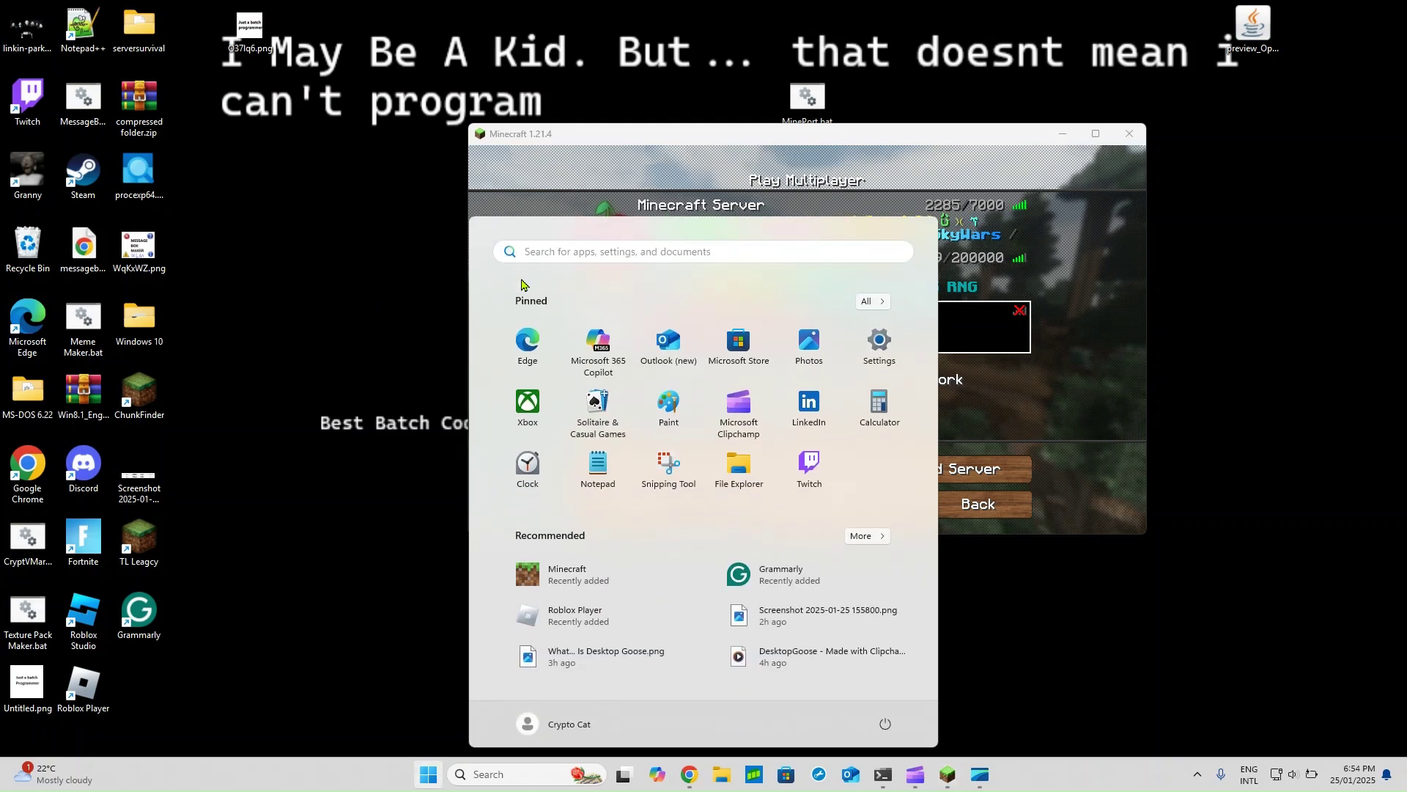
type("wind")
key("BackSpace")
key("BackSpace")
key("BackSpace")
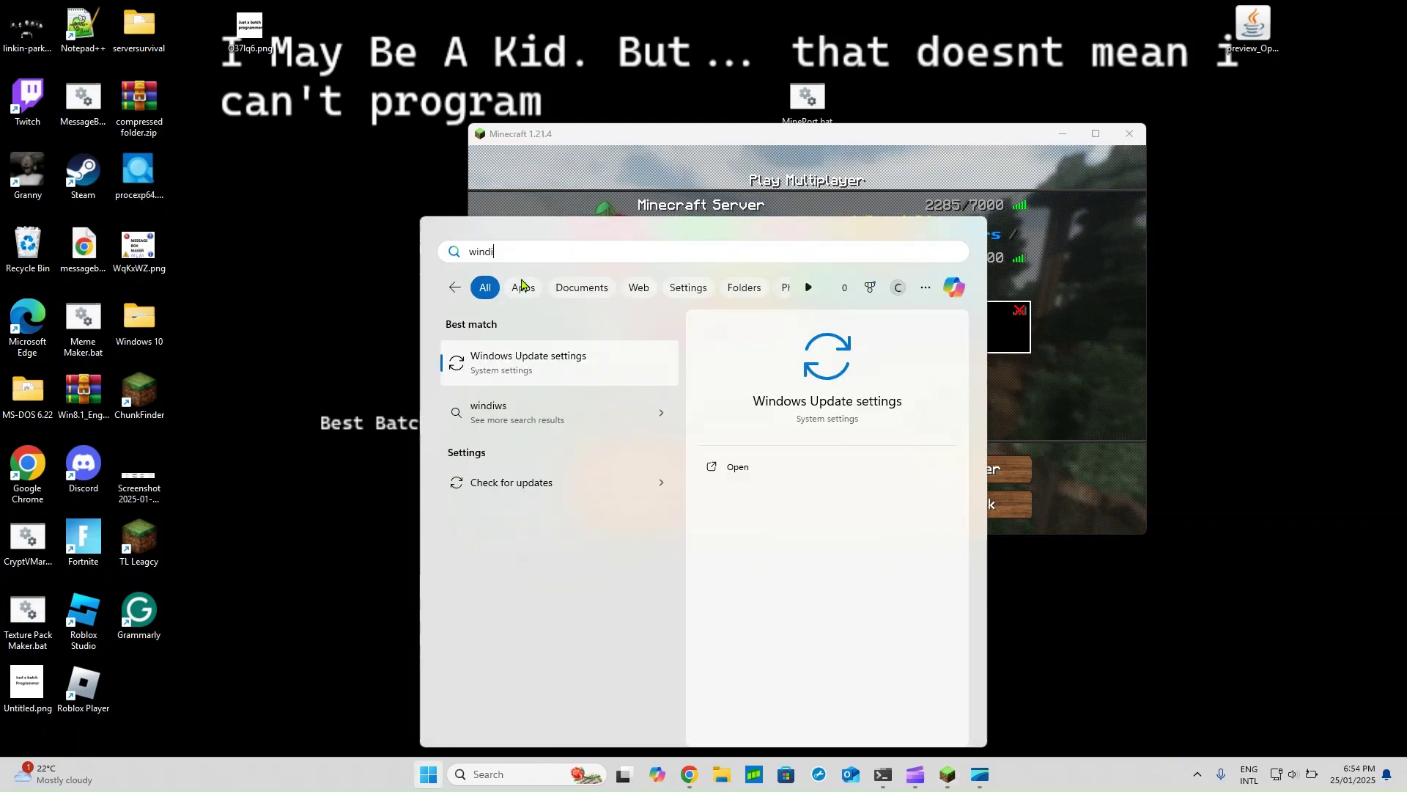
type("ows def")
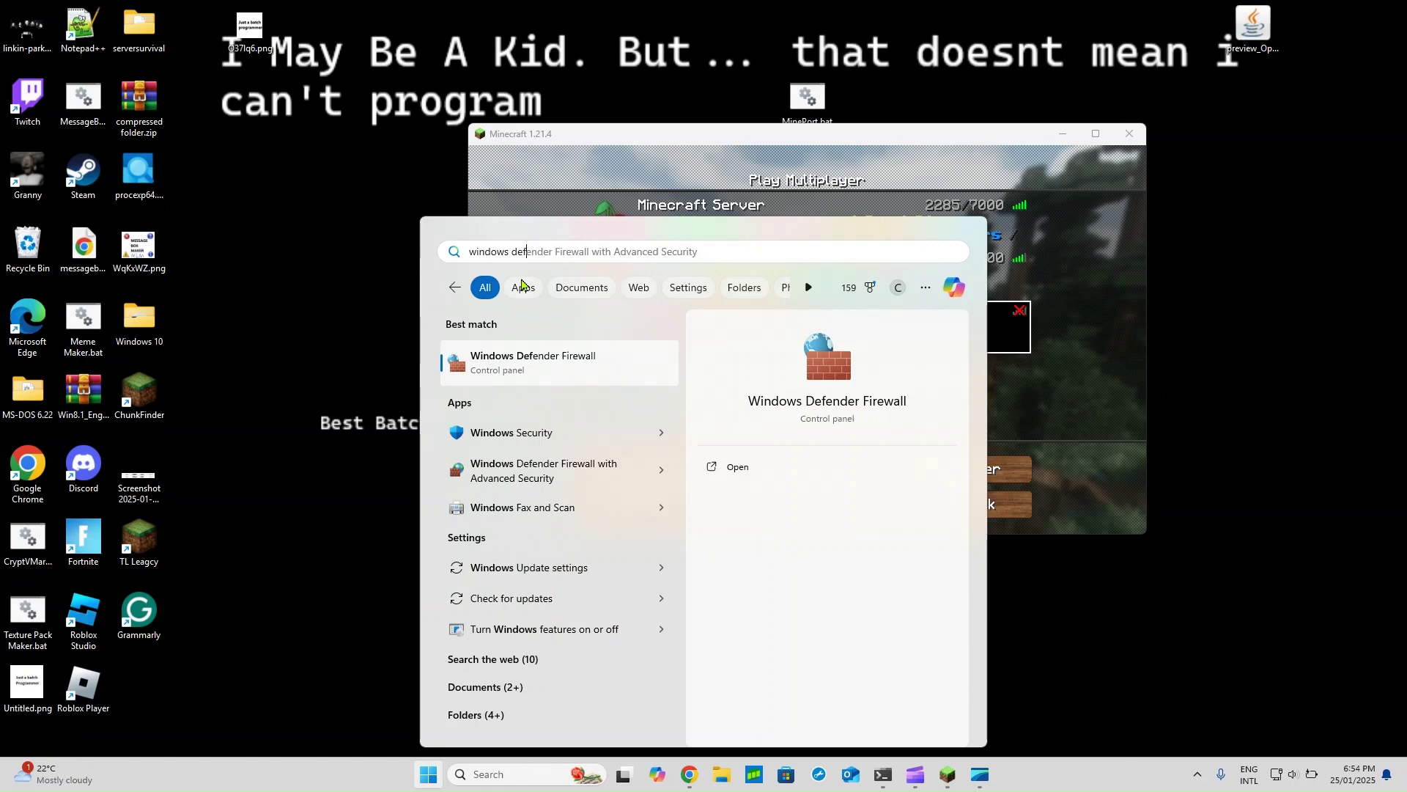
key("Escape")
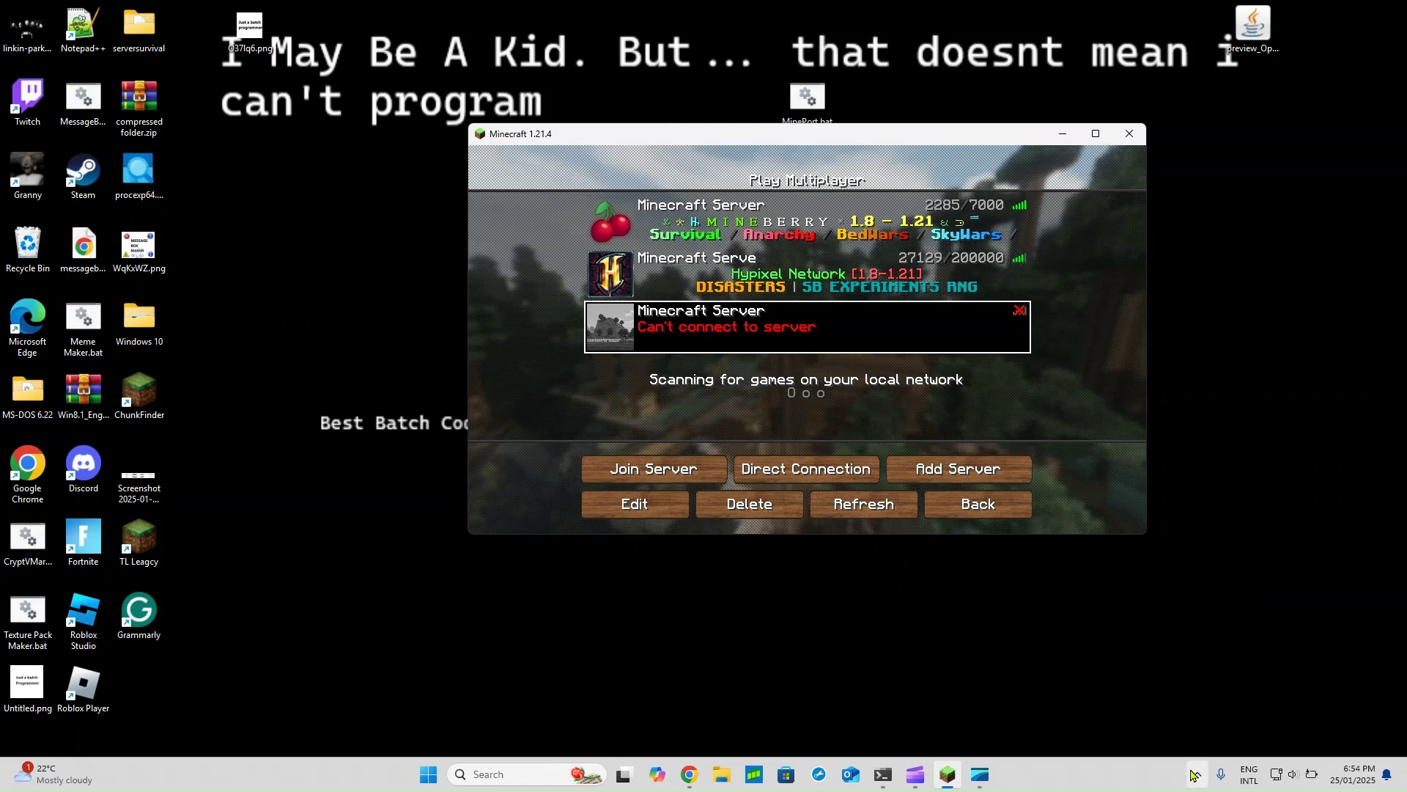
- Open the main McAfee window from its hidden tray icon's quick menu
left_click(1196, 774)
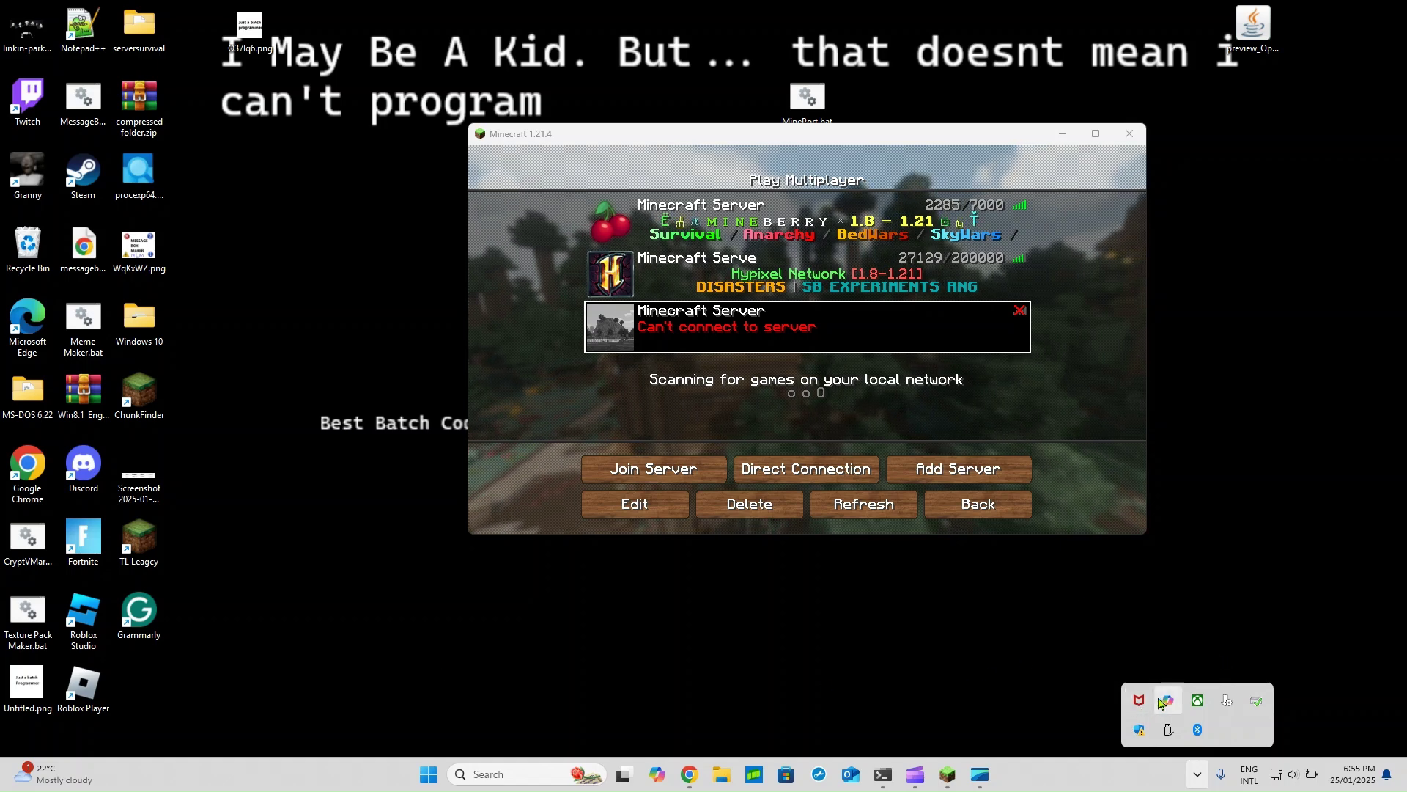
right_click(1139, 700)
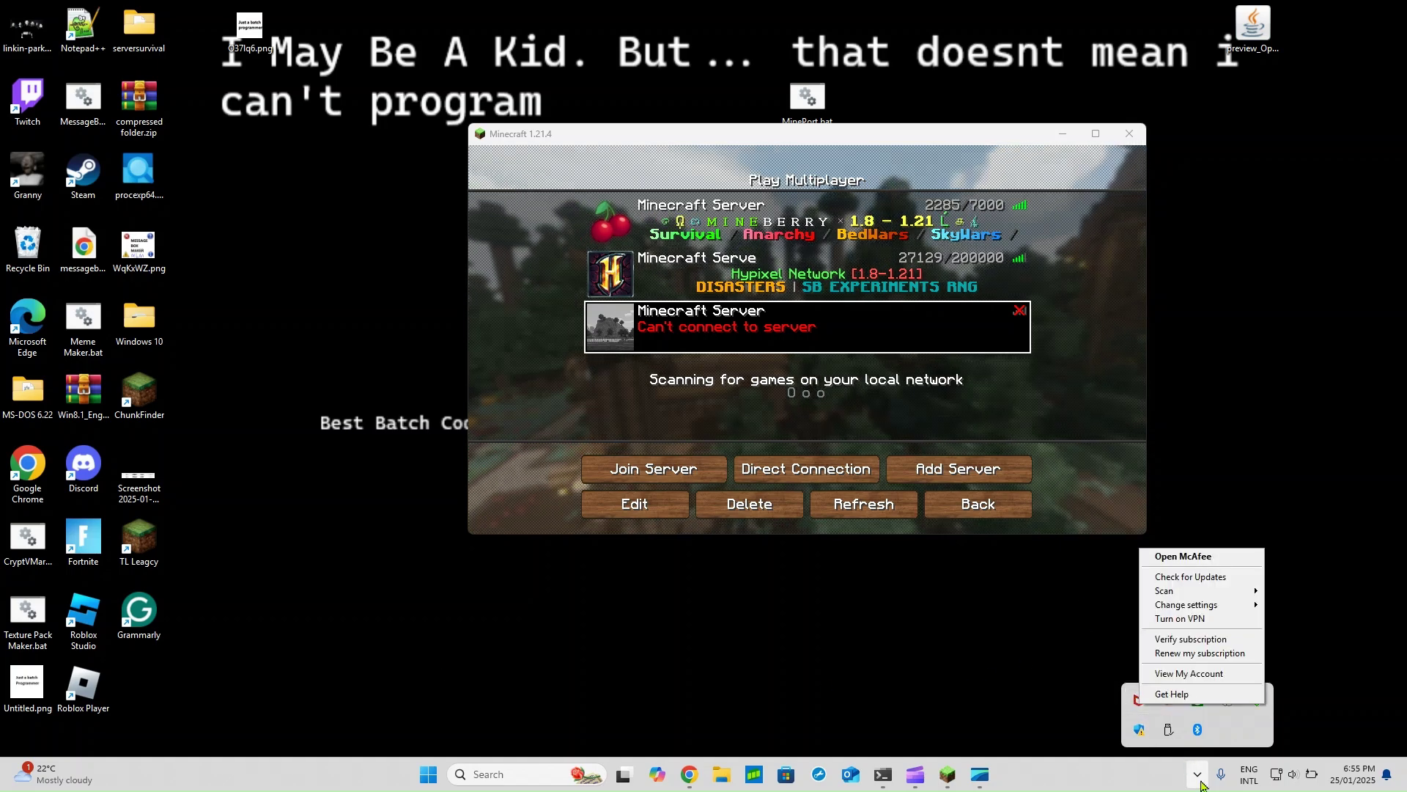
left_click(1202, 782)
left_click(1198, 774)
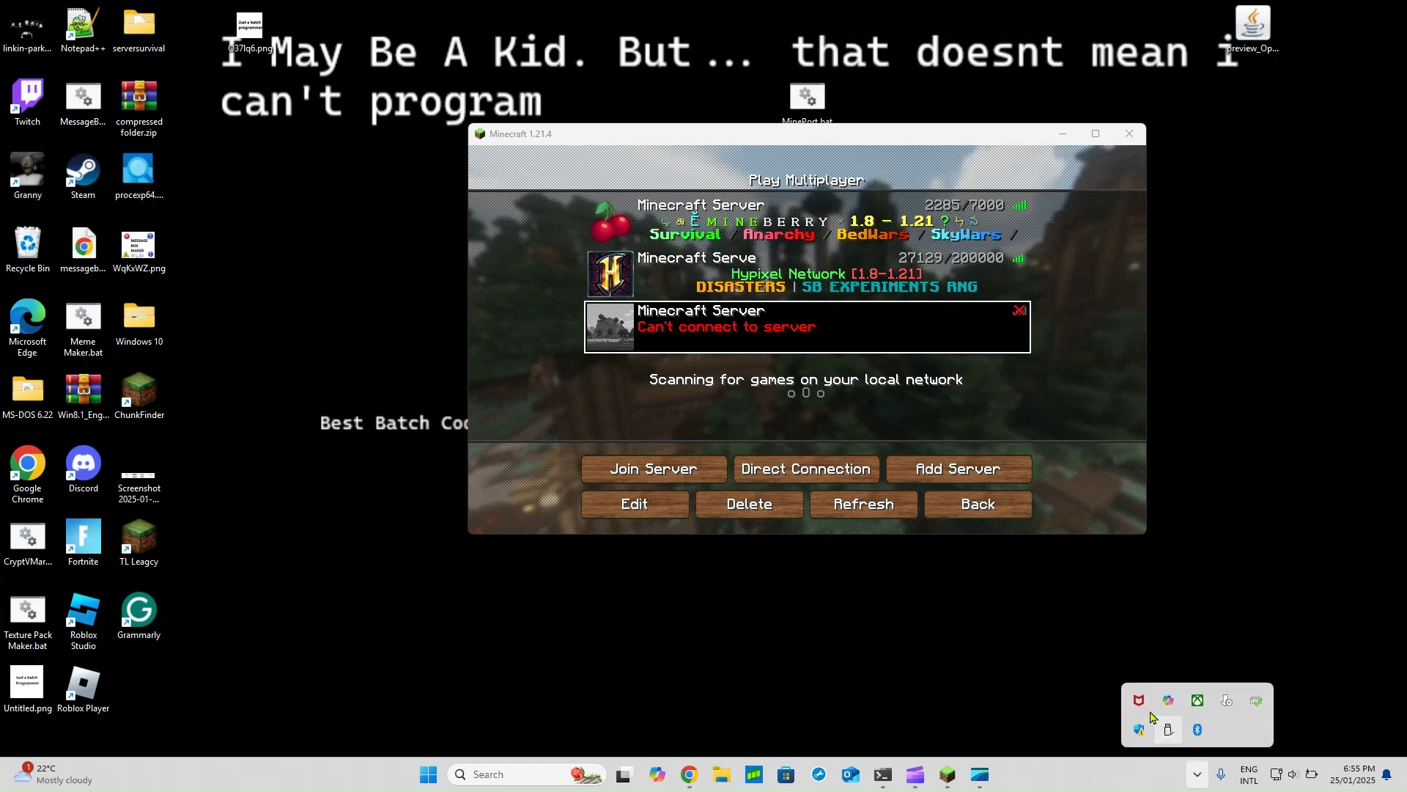
right_click(1140, 701)
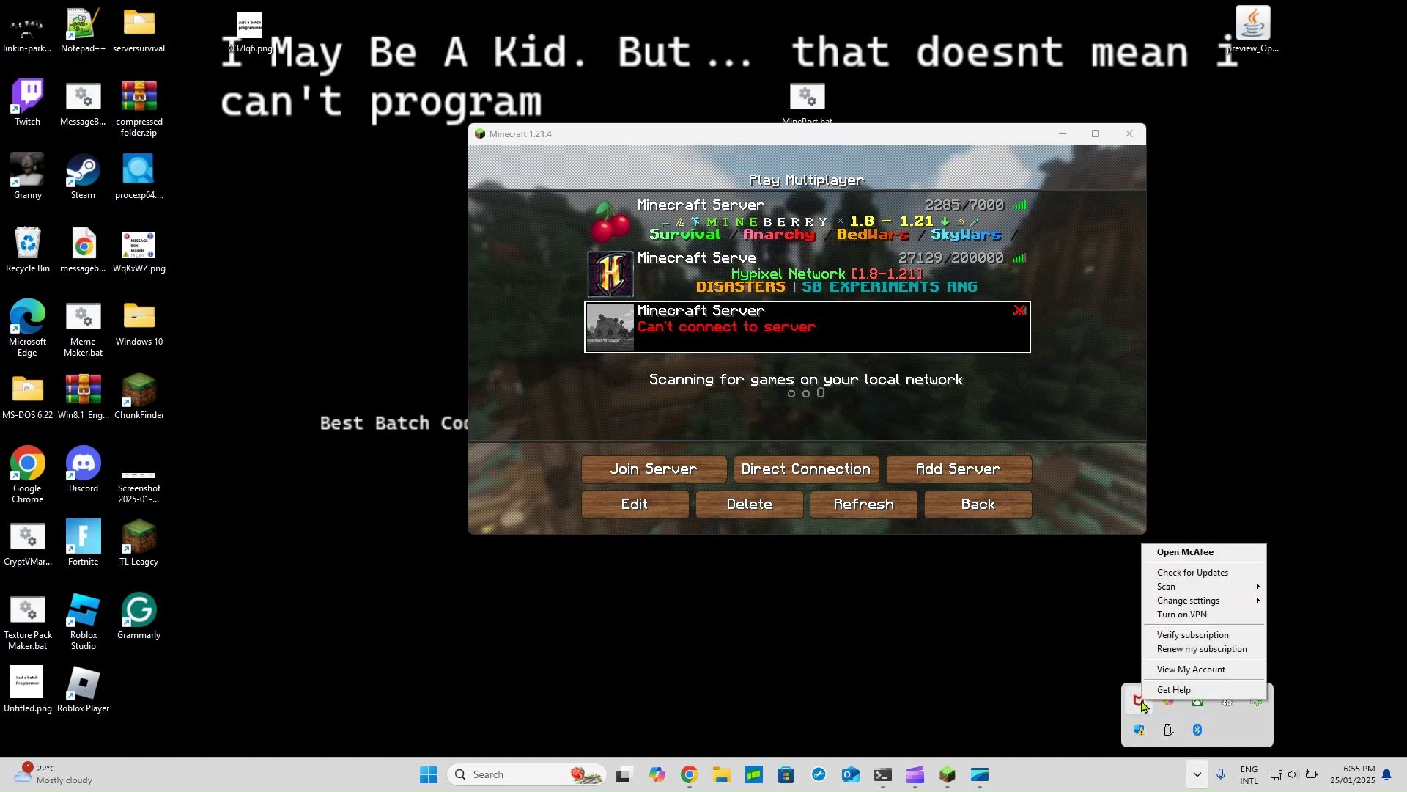
left_click(1142, 704)
left_click(1198, 774)
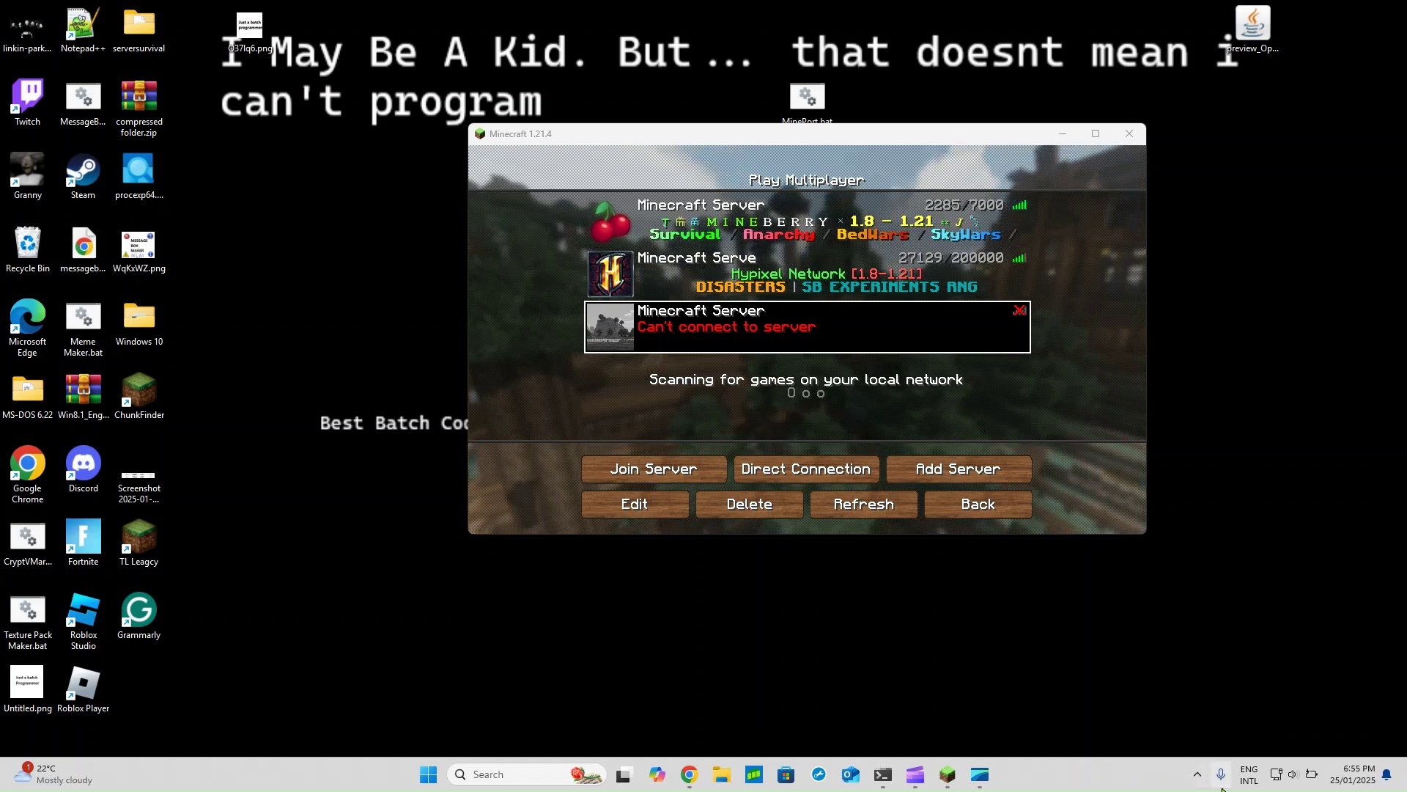
left_click(1198, 775)
right_click(1139, 701)
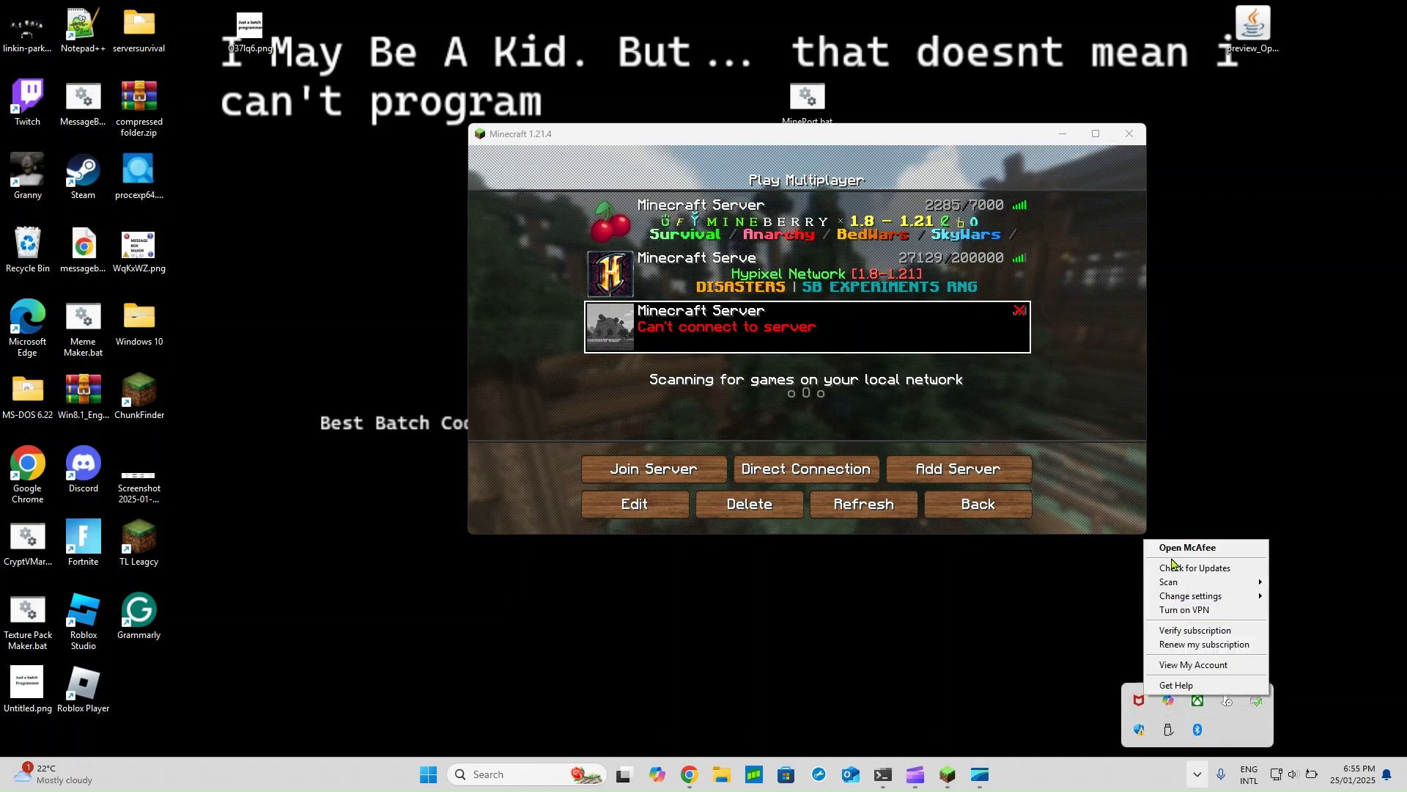
left_click(1187, 549)
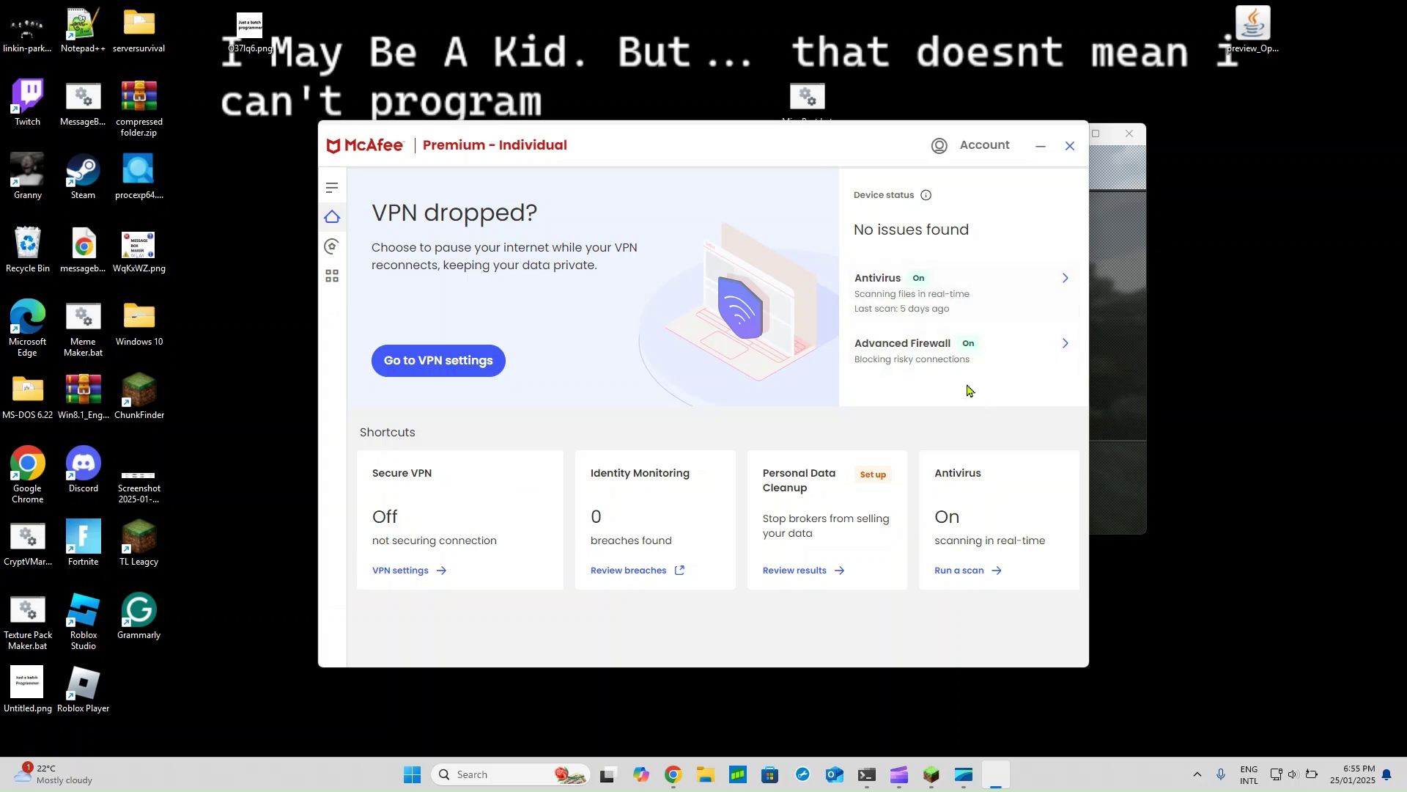
- Open the Advanced Firewall row under Device status on the McAfee dashboard
left_click(918, 372)
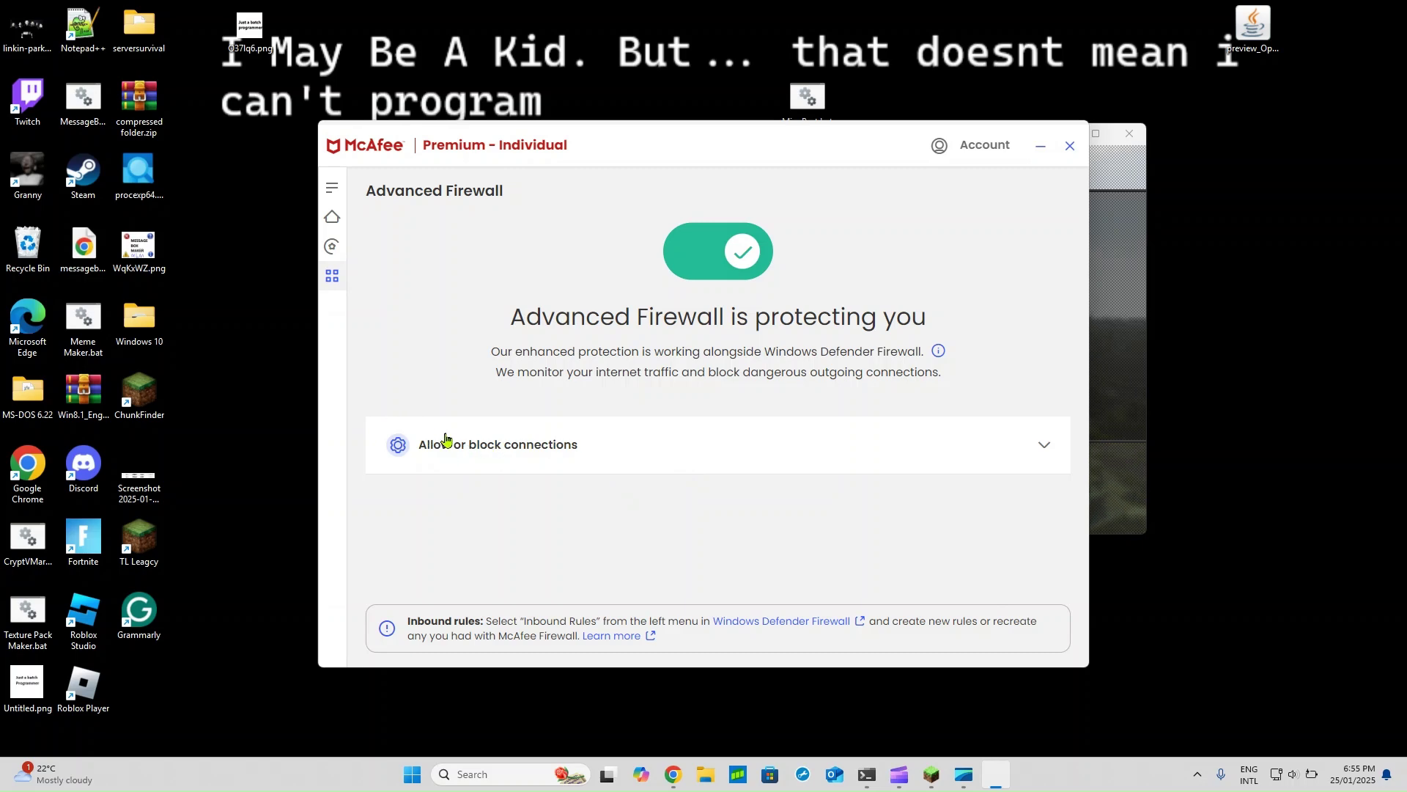
- Expand Allow or block connections and allow both blocked Java connections
left_click(497, 443)
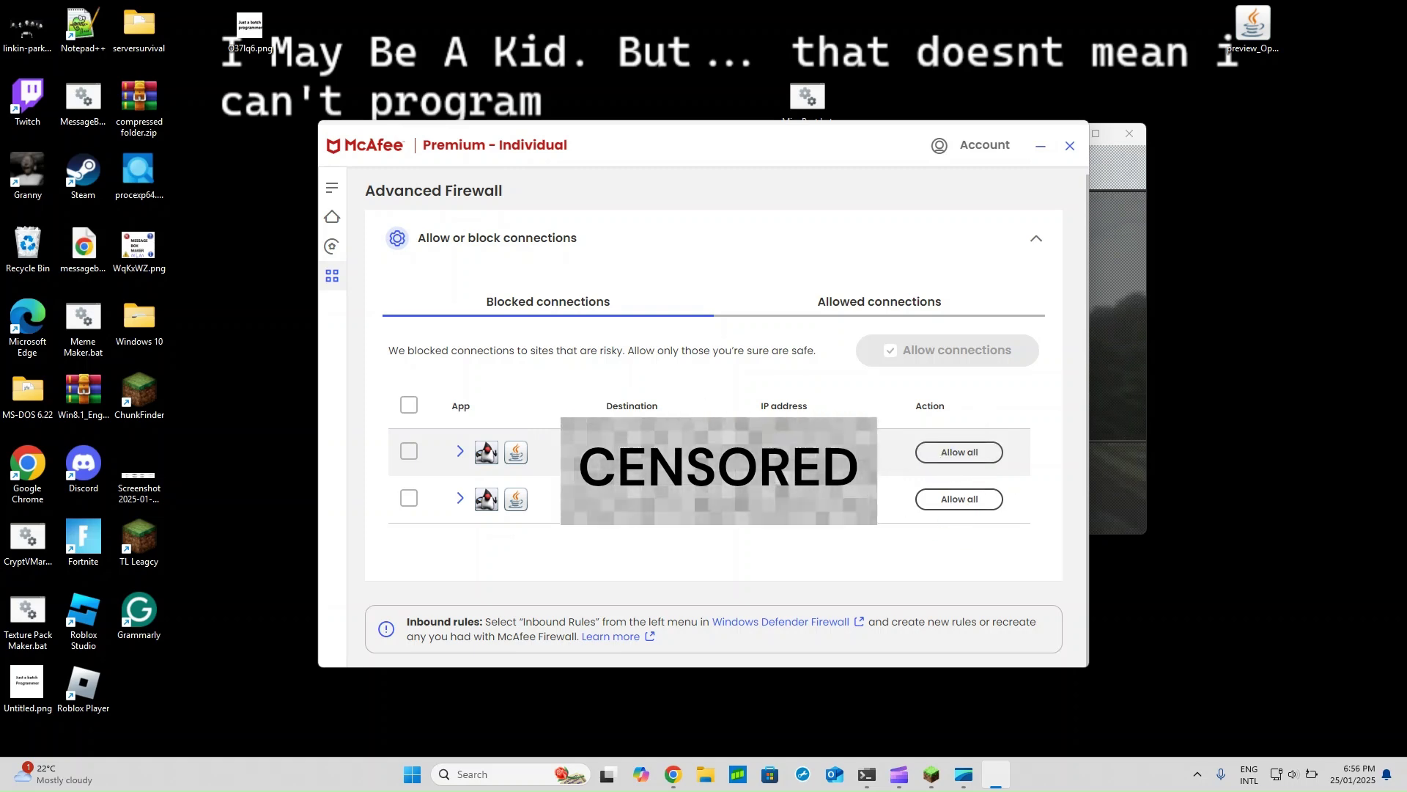
left_click(904, 480)
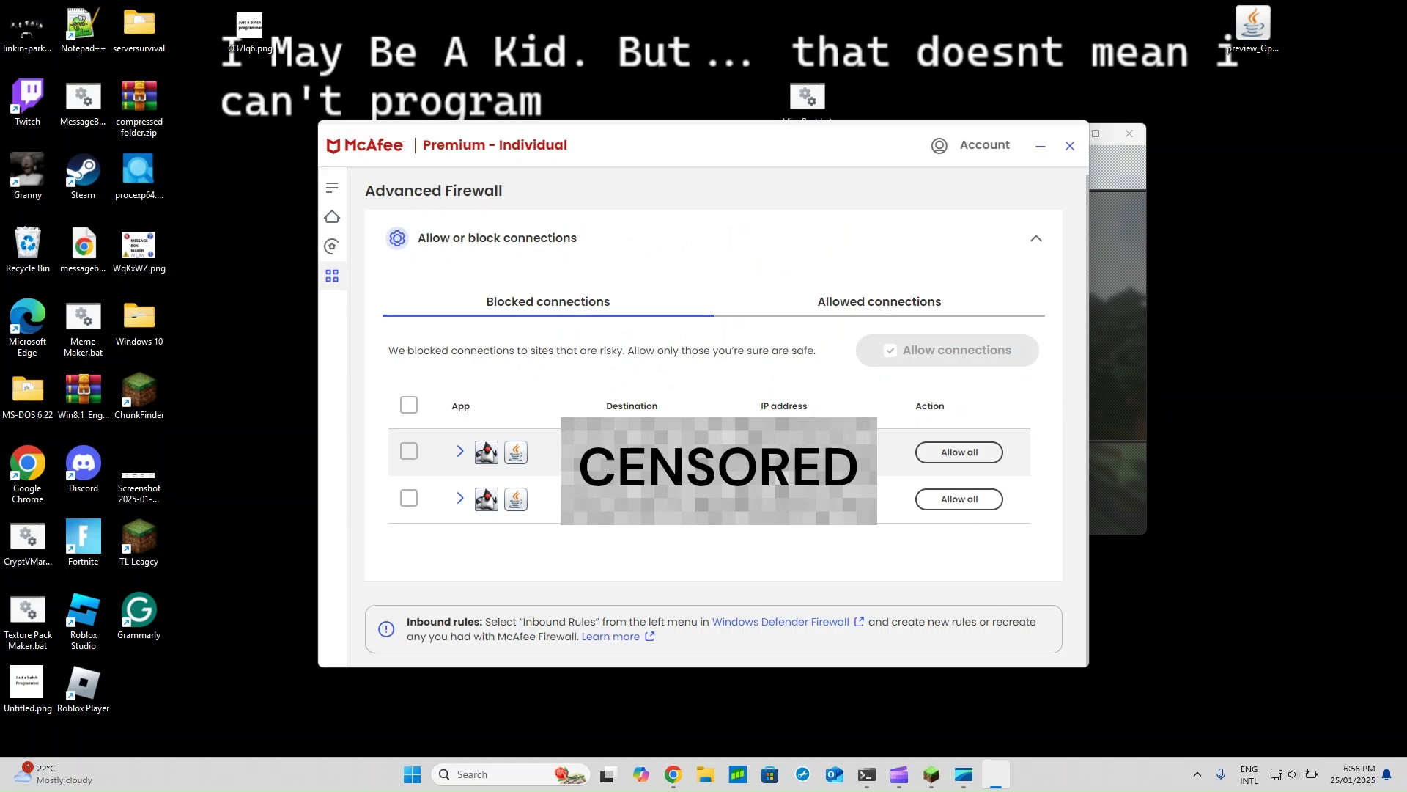
left_click(958, 462)
left_click(853, 442)
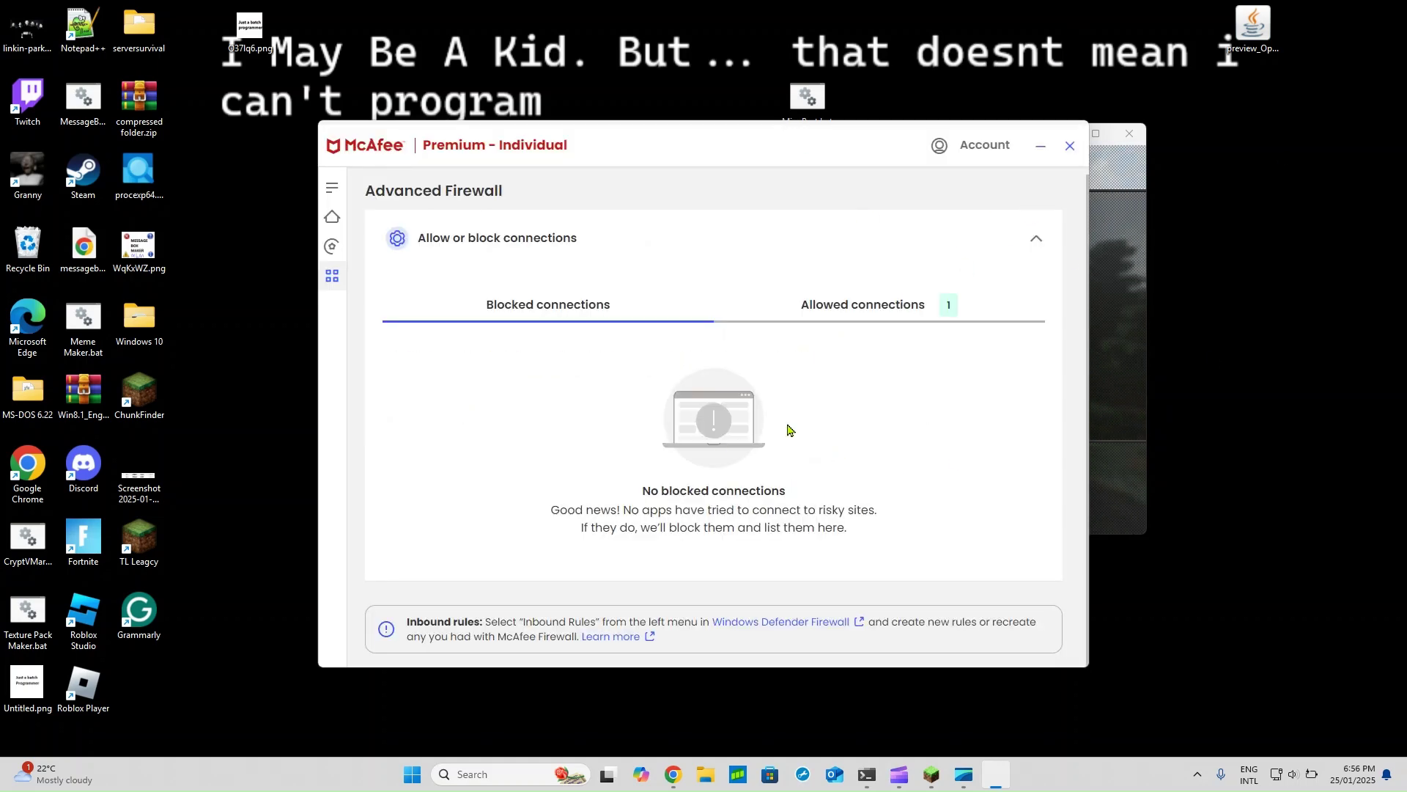
- Minimize McAfee, refresh the server list three times, and join the local Minecraft Server
left_click(1043, 145)
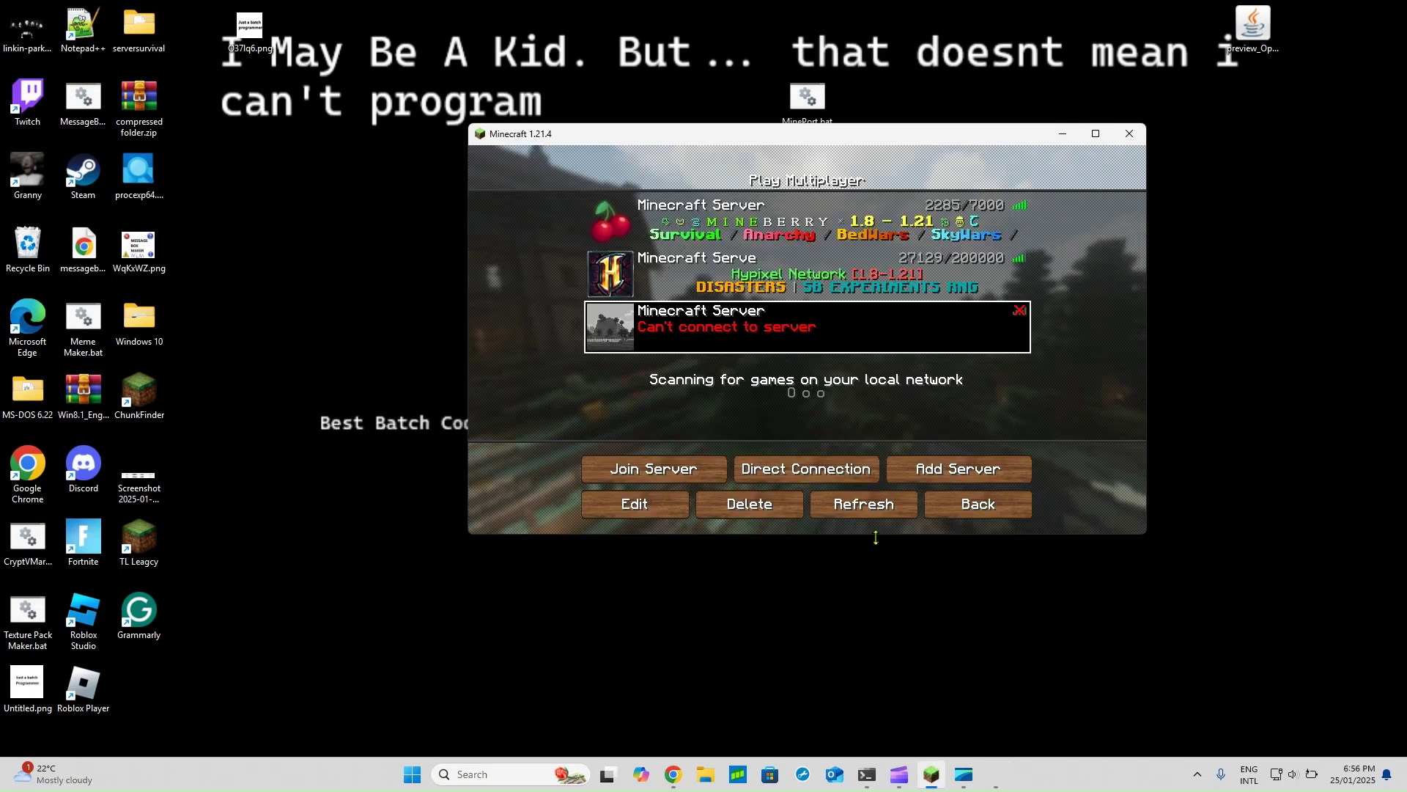
left_click(863, 504)
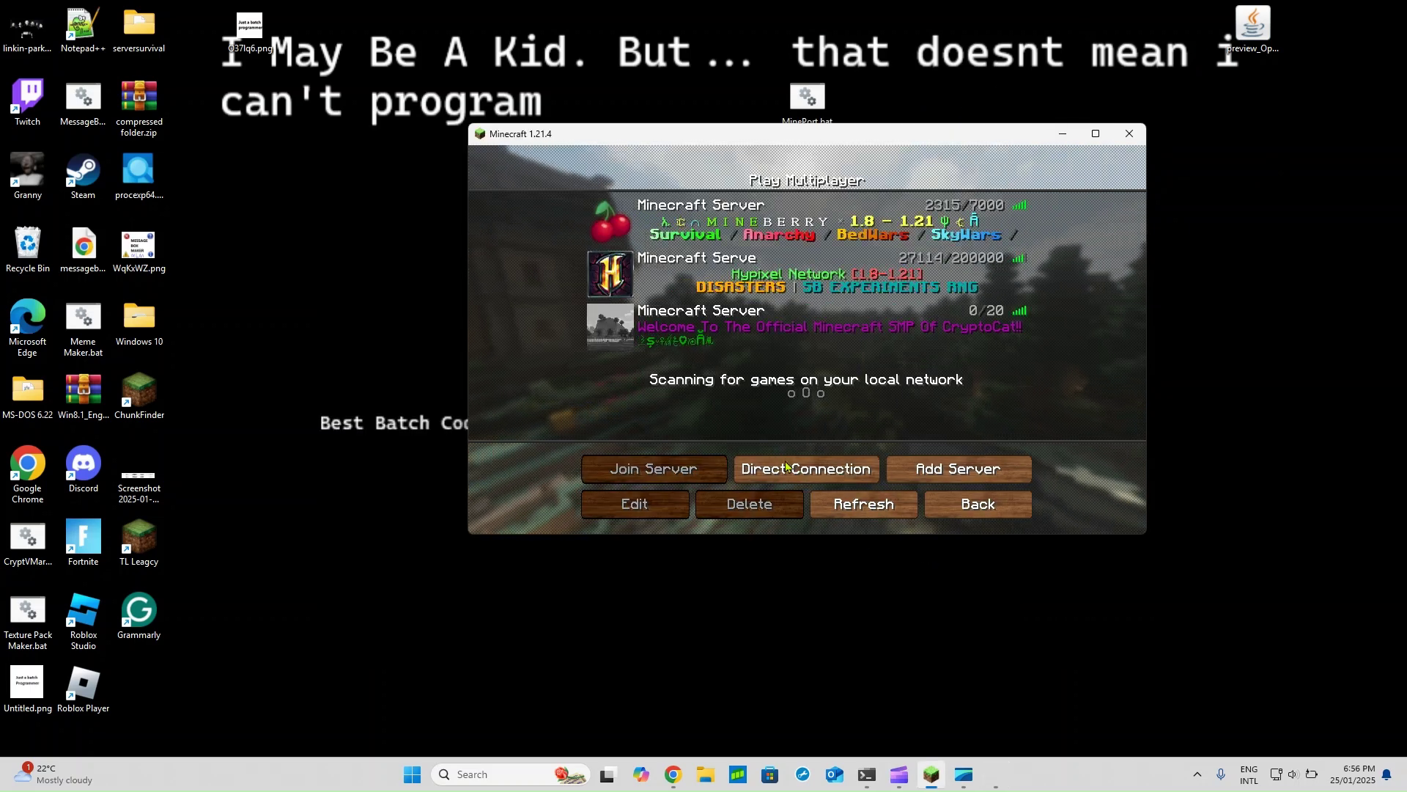
left_click(863, 504)
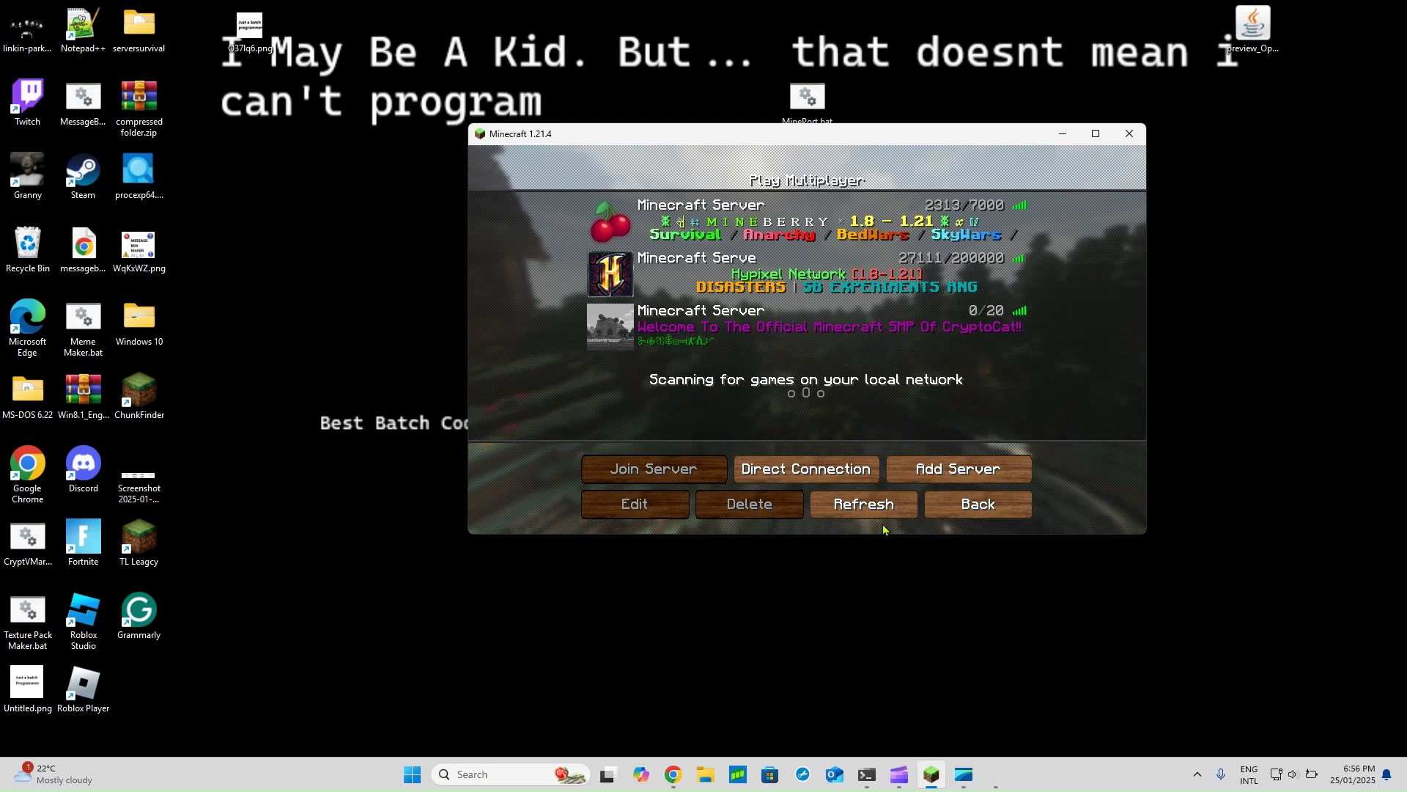
left_click(863, 505)
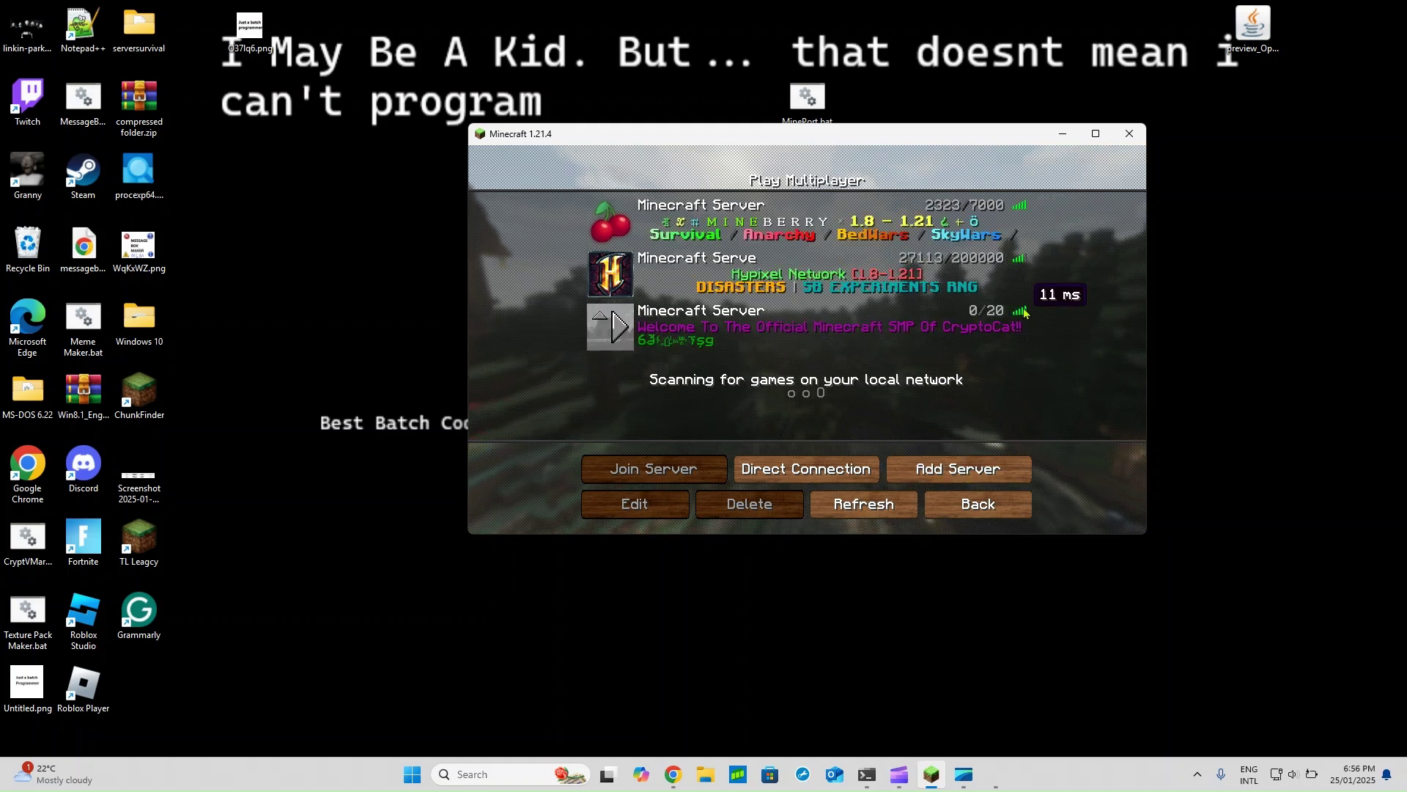
left_click(621, 324)
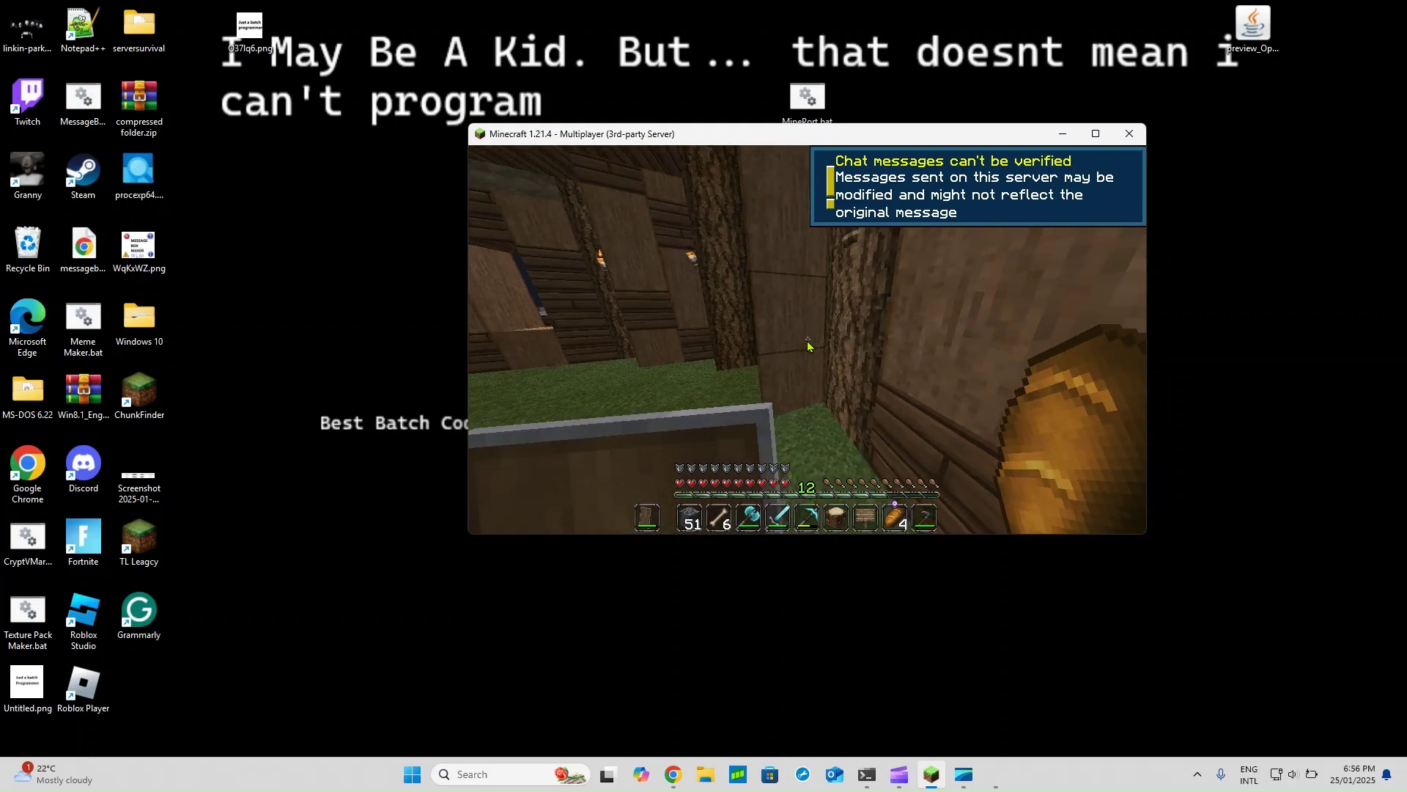
- In fullscreen, walk past the farm and along the stone wall into the hills, then return to windowed mode
key("F11")
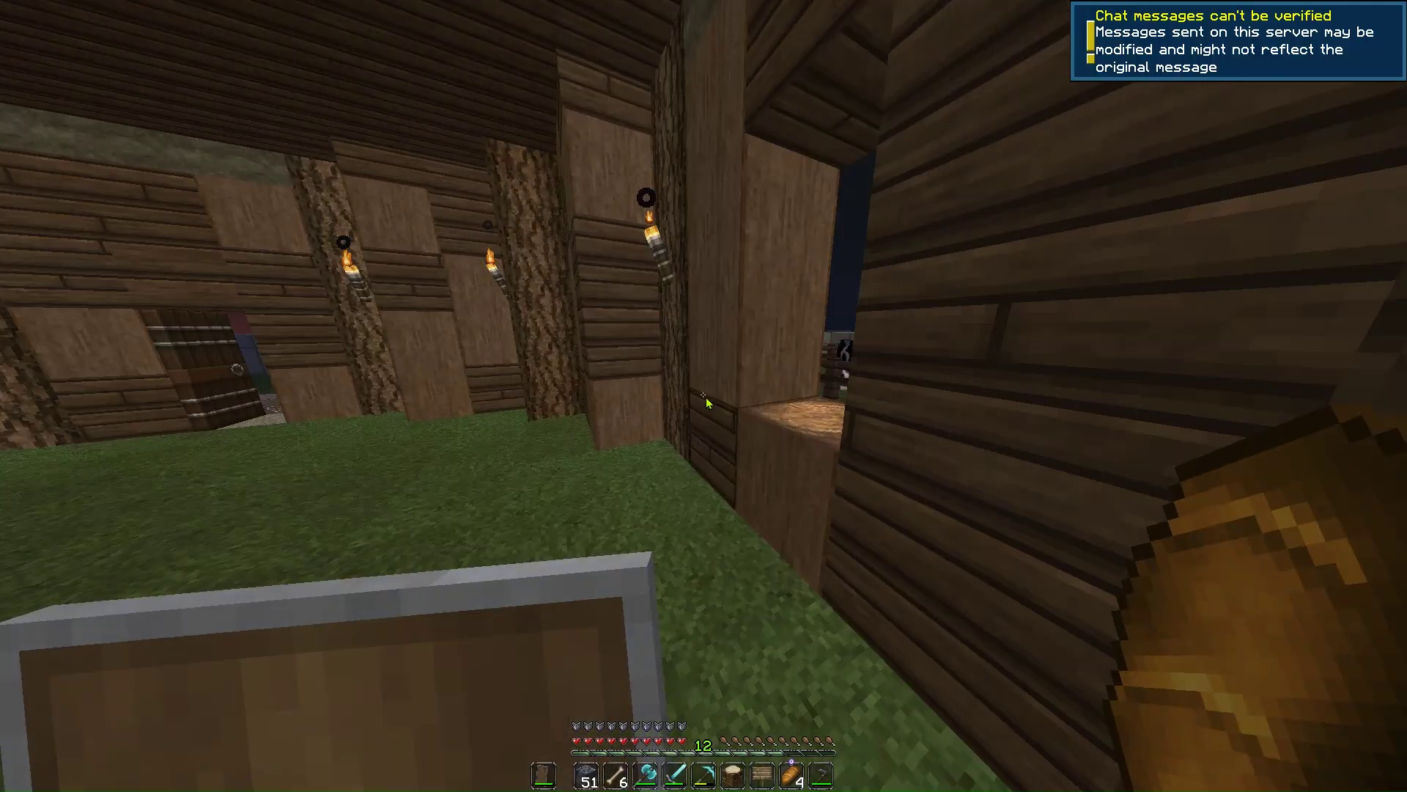
key("w")
key("w")
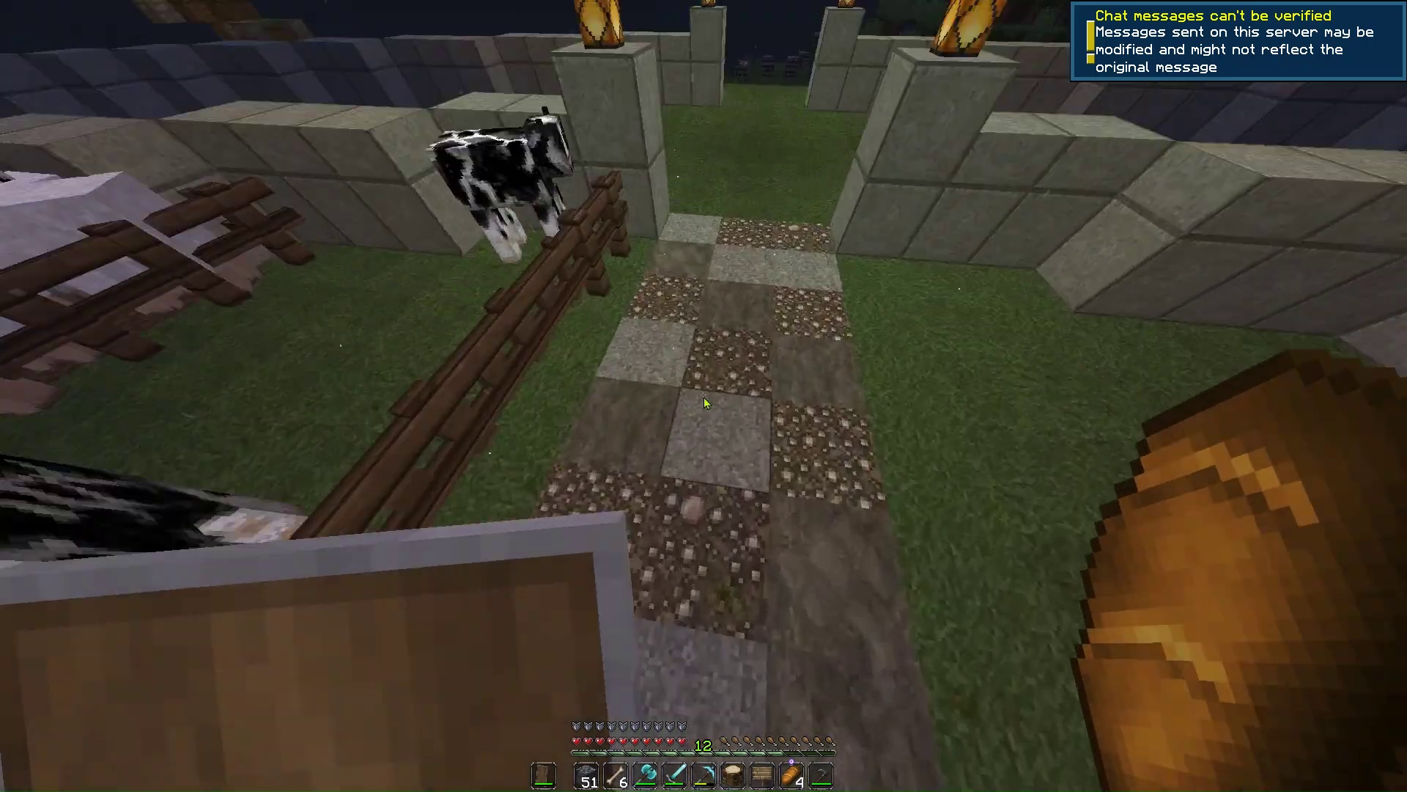
key("w")
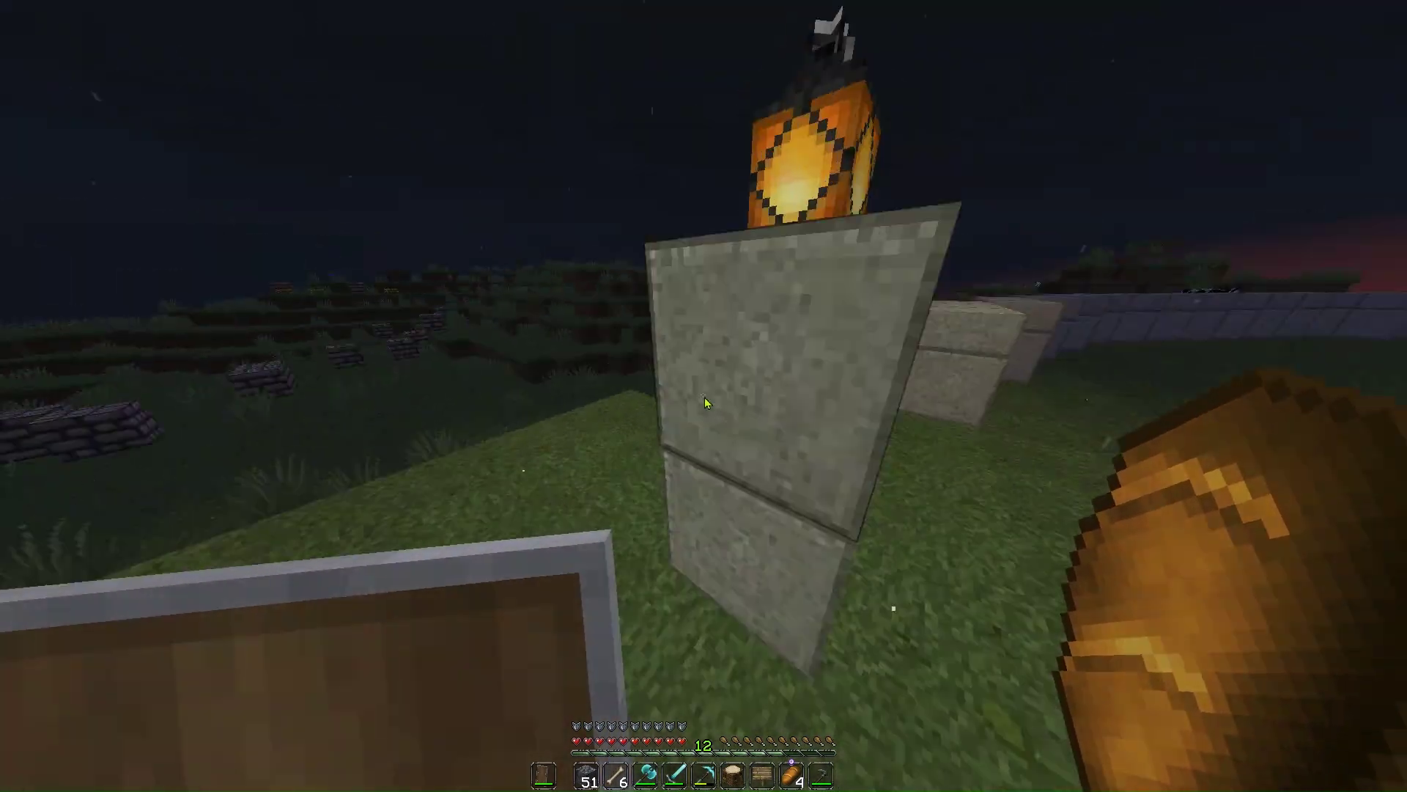
key("w")
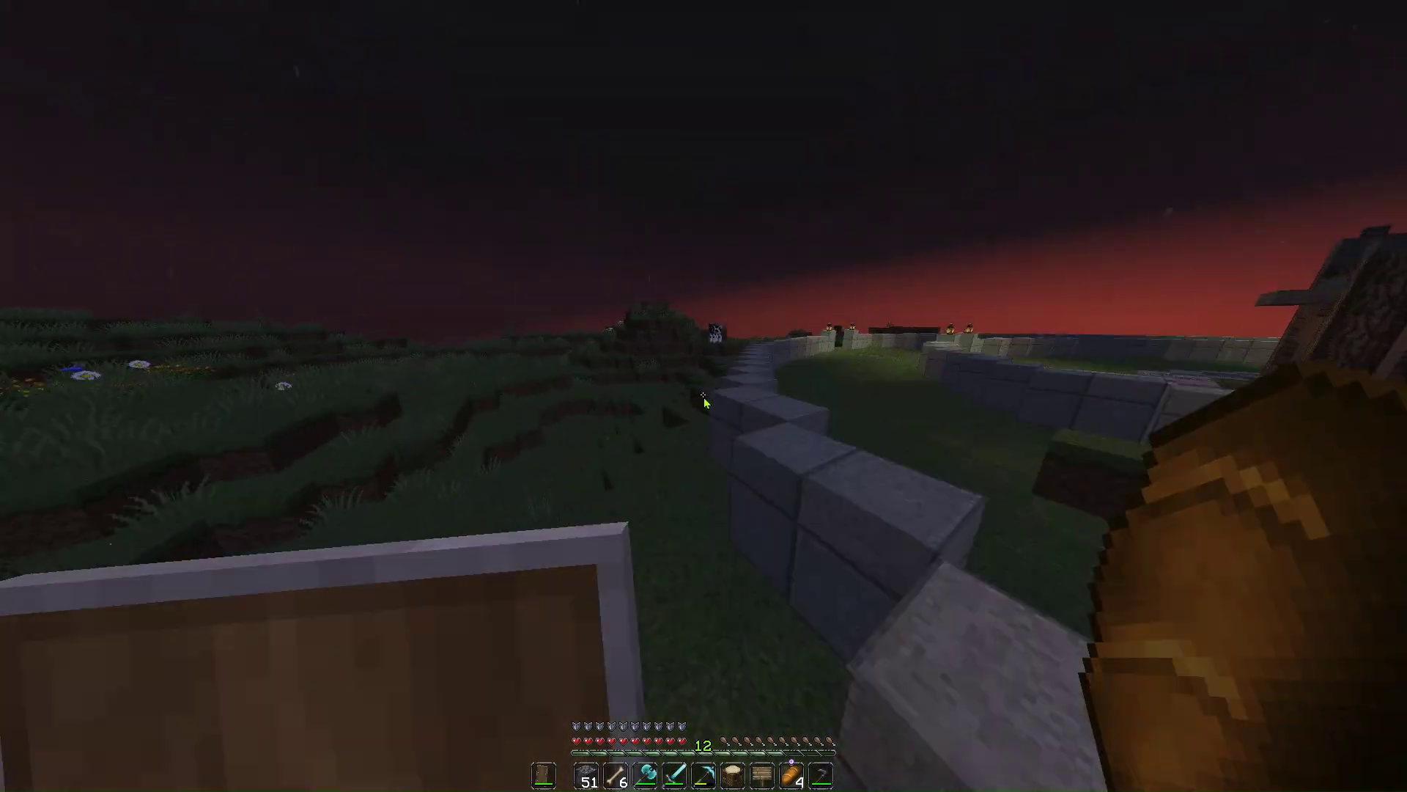
key("w")
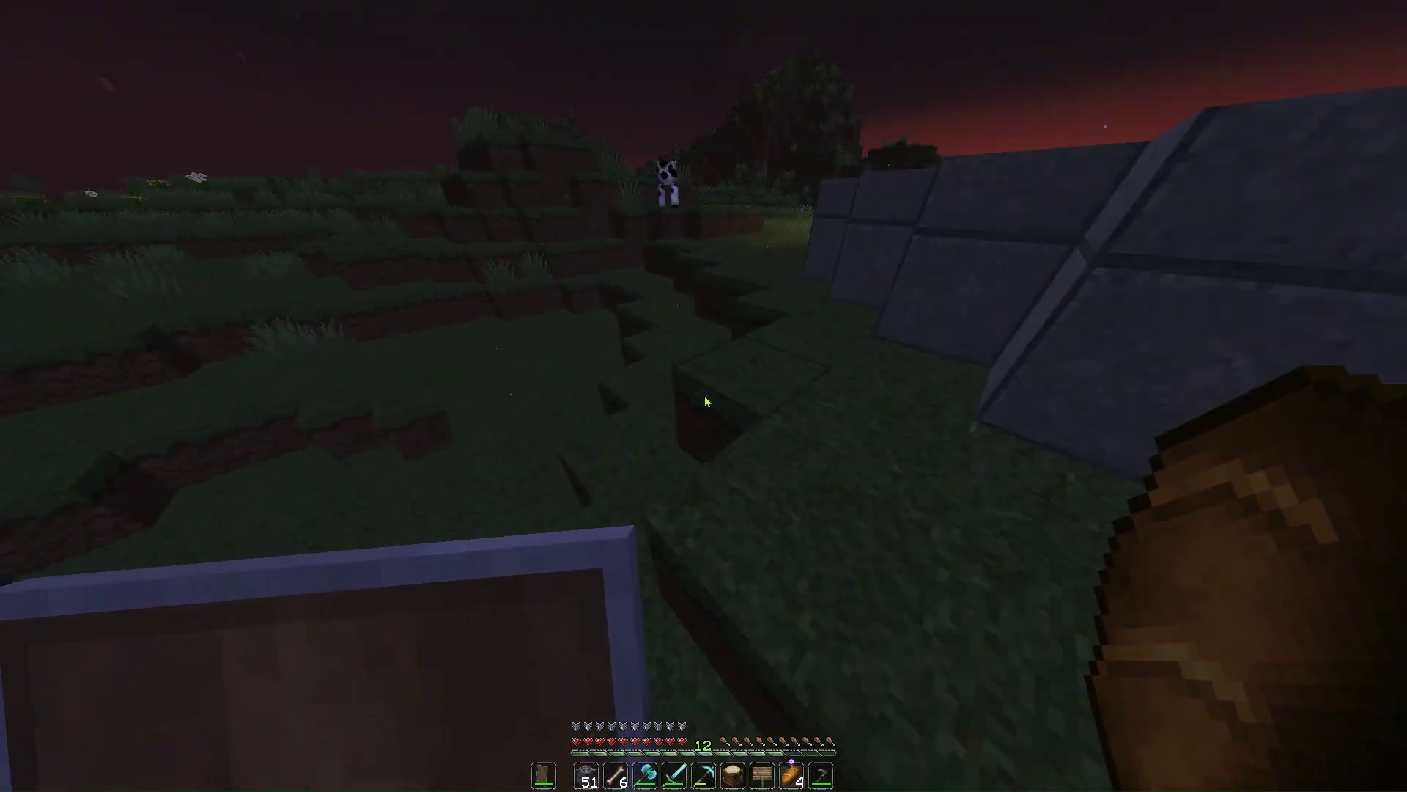
key("w")
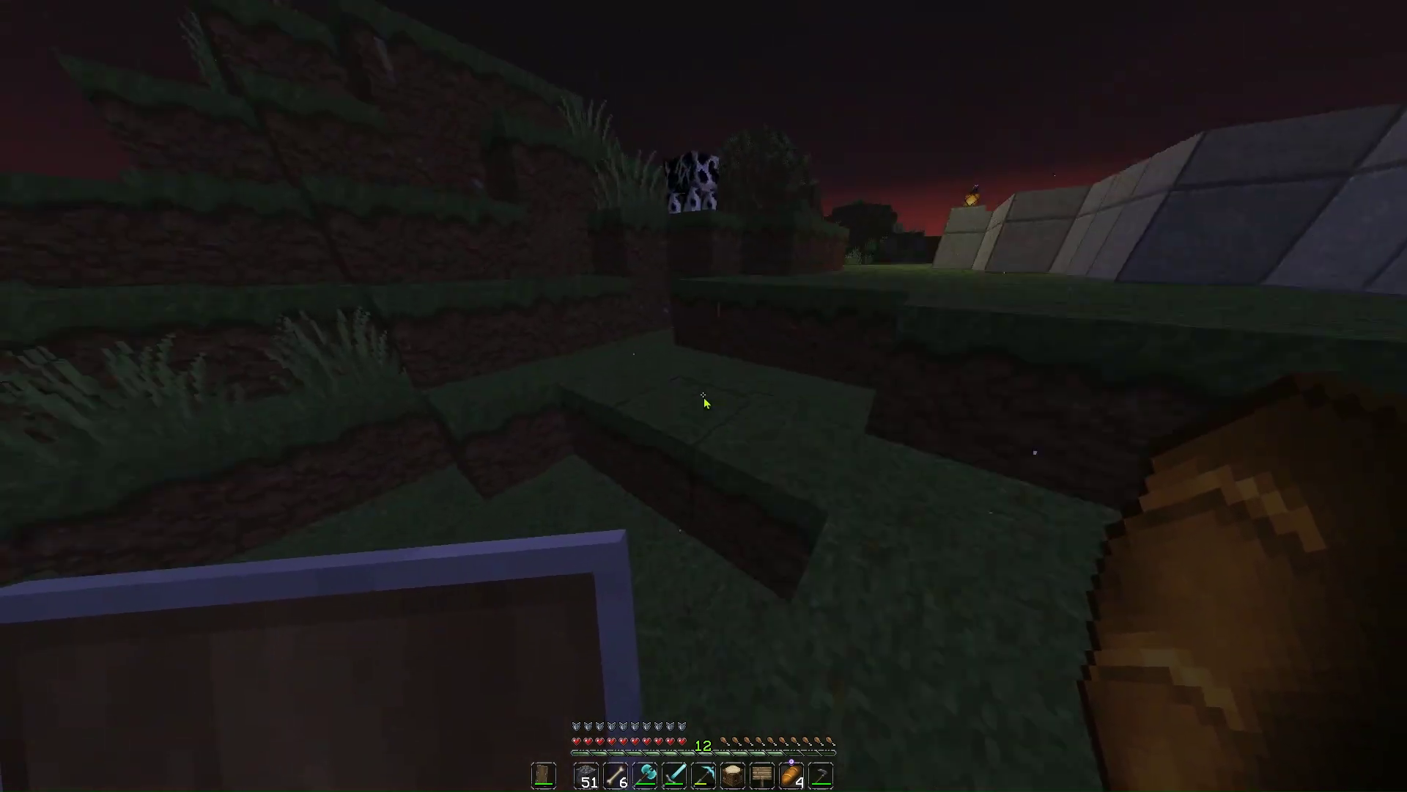
key("w")
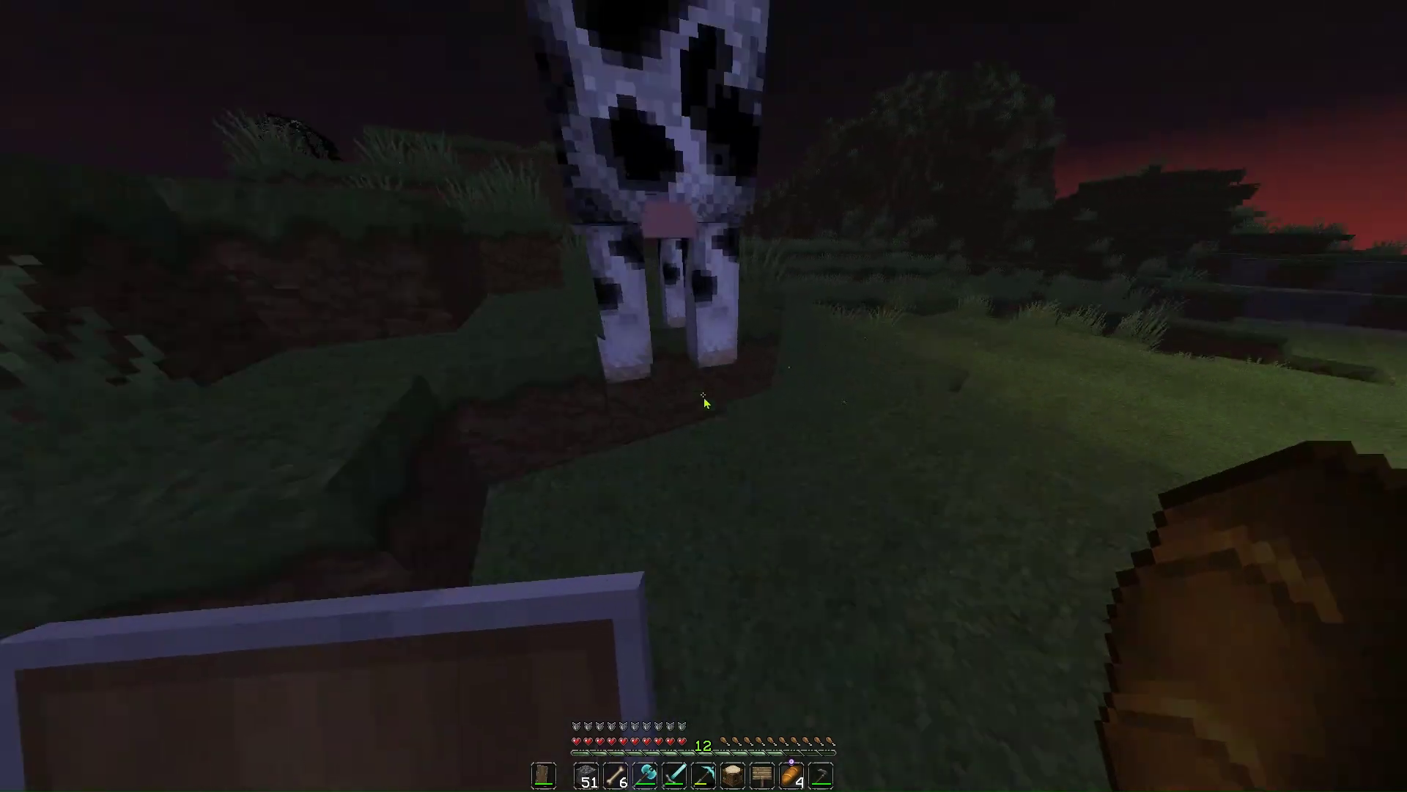
key("w")
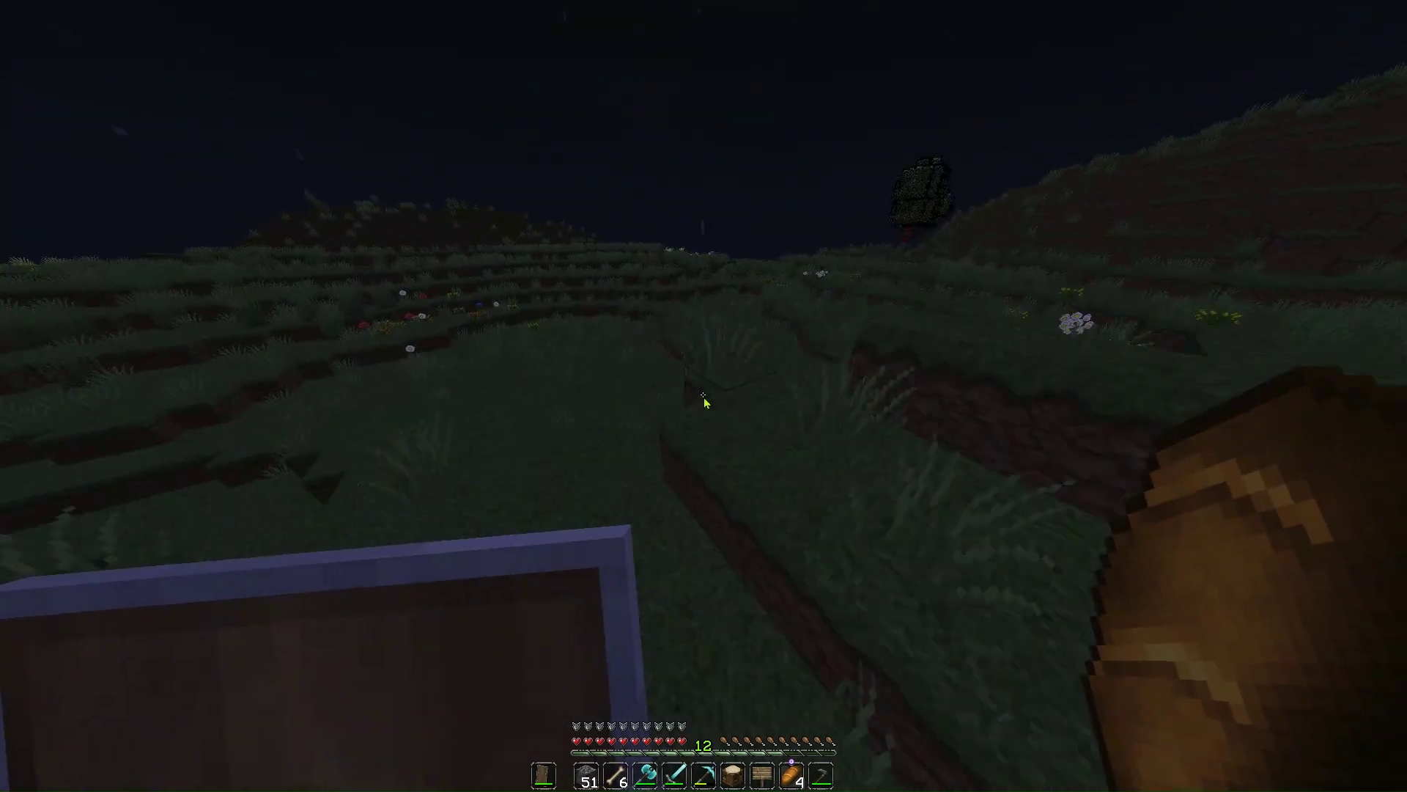
key("F11")
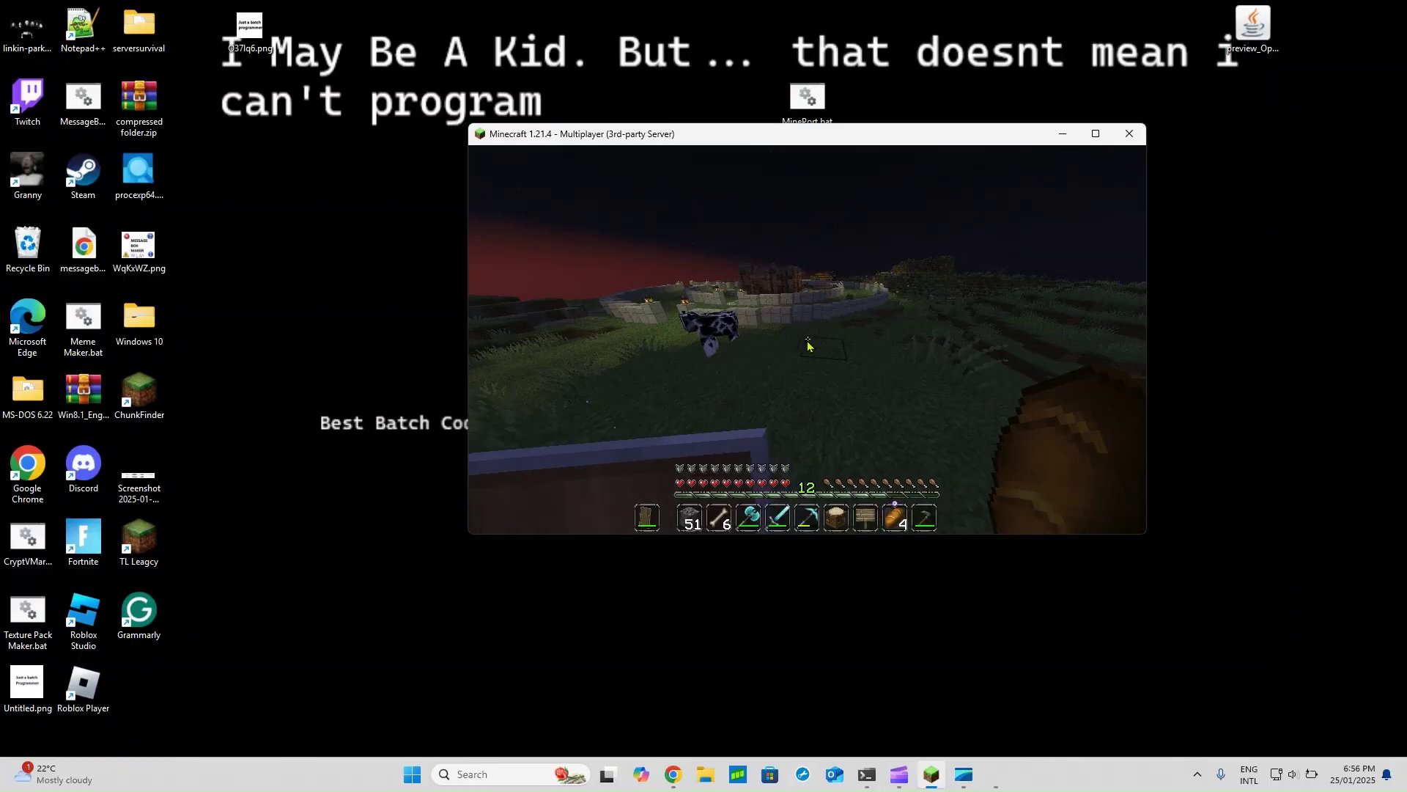